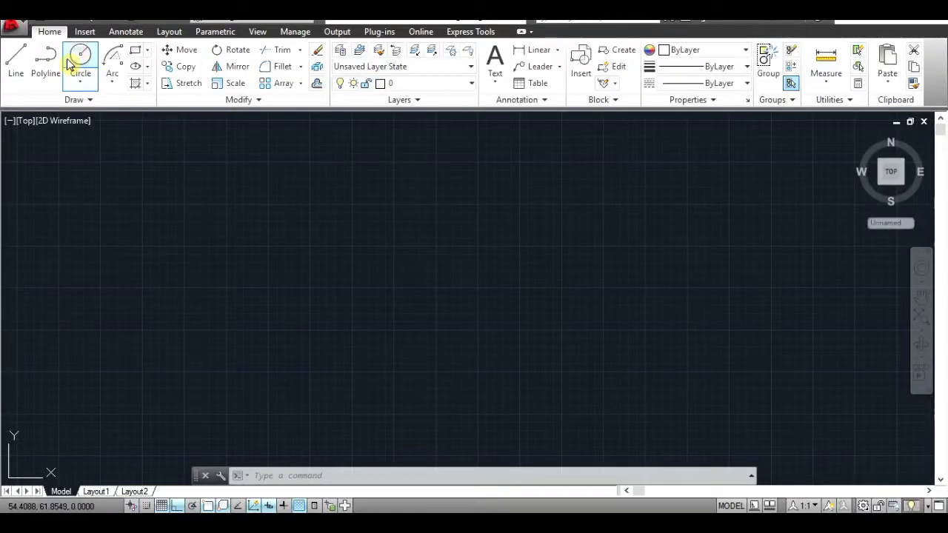
Draw a 22.5-long horizontal line
{"action": "left_click", "coordinate": [16, 61]}
{"action": "left_click", "coordinate": [378, 228]}
{"action": "type", "text": "22.5"}
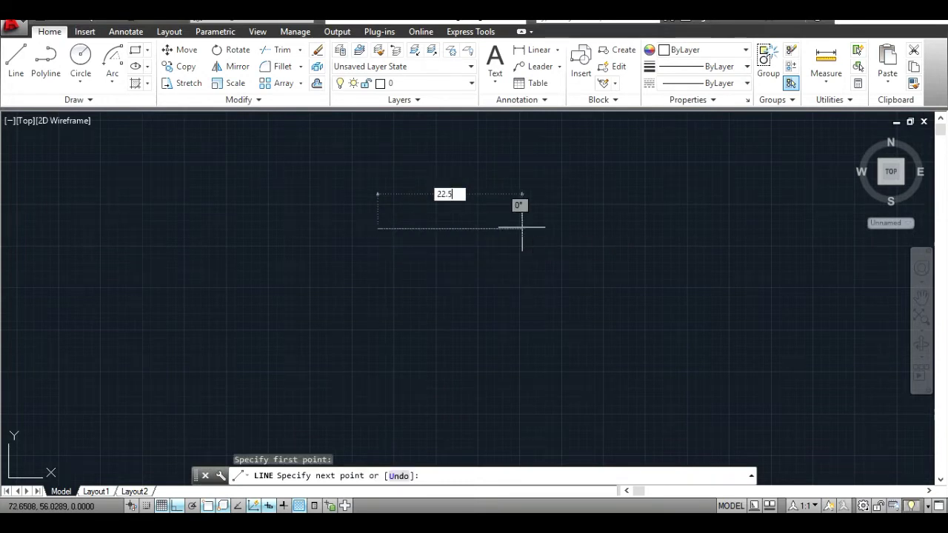
{"action": "key", "text": "Return"}
{"action": "key", "text": "Return"}
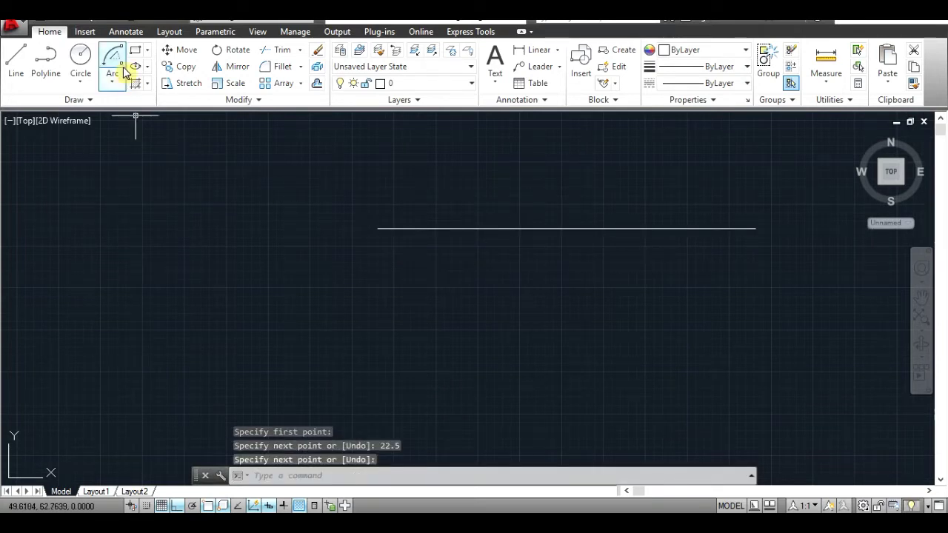
Draw a Start, Center, Angle arc from the line's left end, centered on its right end
{"action": "left_click", "coordinate": [115, 82]}
{"action": "left_click", "coordinate": [159, 163]}
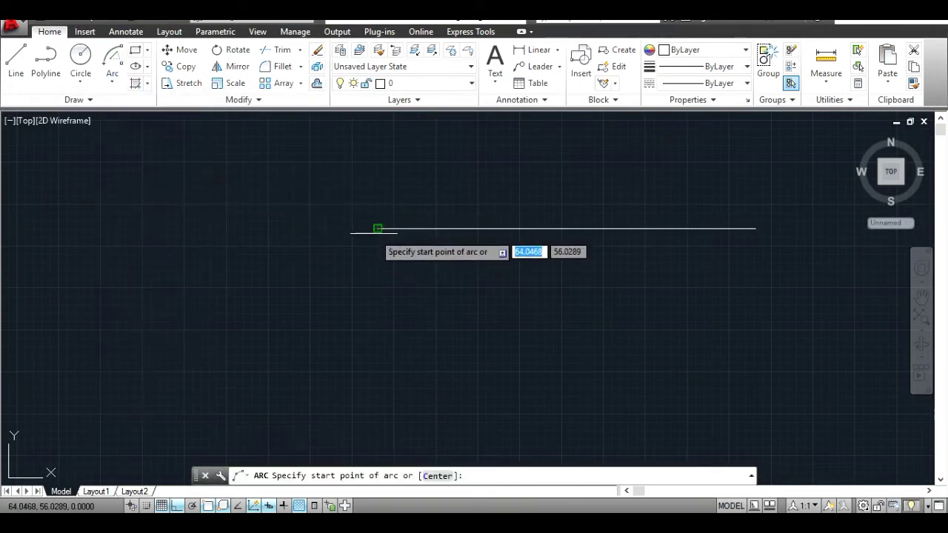
{"action": "left_click", "coordinate": [377, 229]}
{"action": "left_click", "coordinate": [756, 228]}
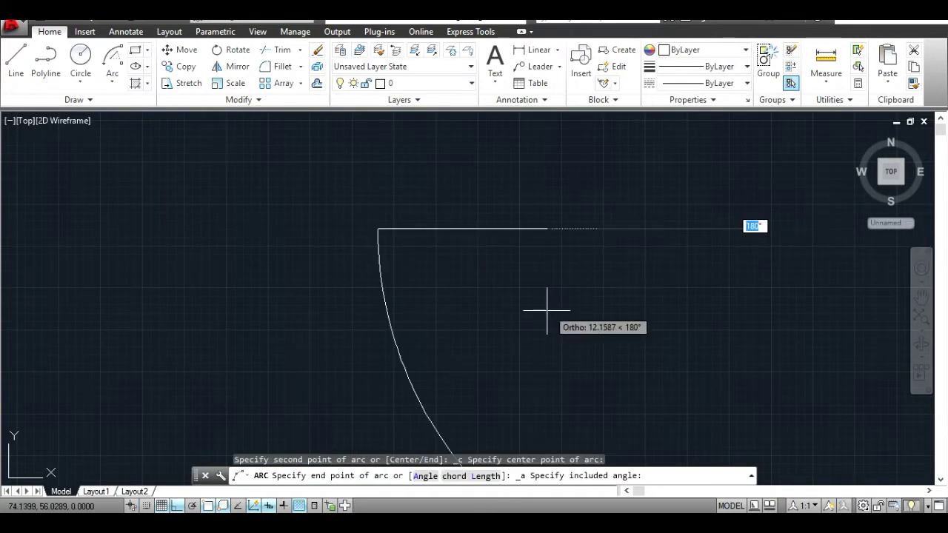
{"action": "key", "text": "Return"}
{"action": "key", "text": "Return"}
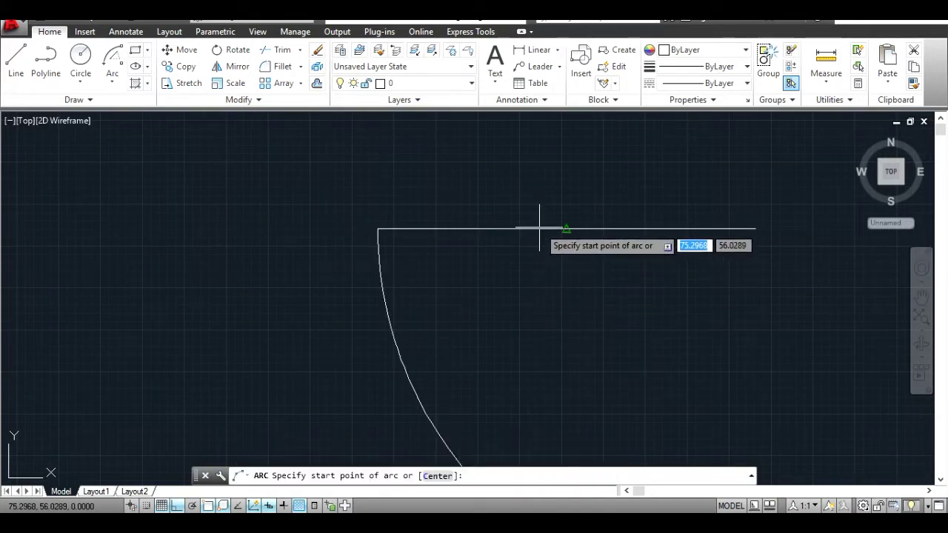
{"action": "key", "text": "Escape"}
Delete and restore the horizontal line, then pan the drawing into a better position
{"action": "left_click", "coordinate": [539, 228]}
{"action": "key", "text": "Delete"}
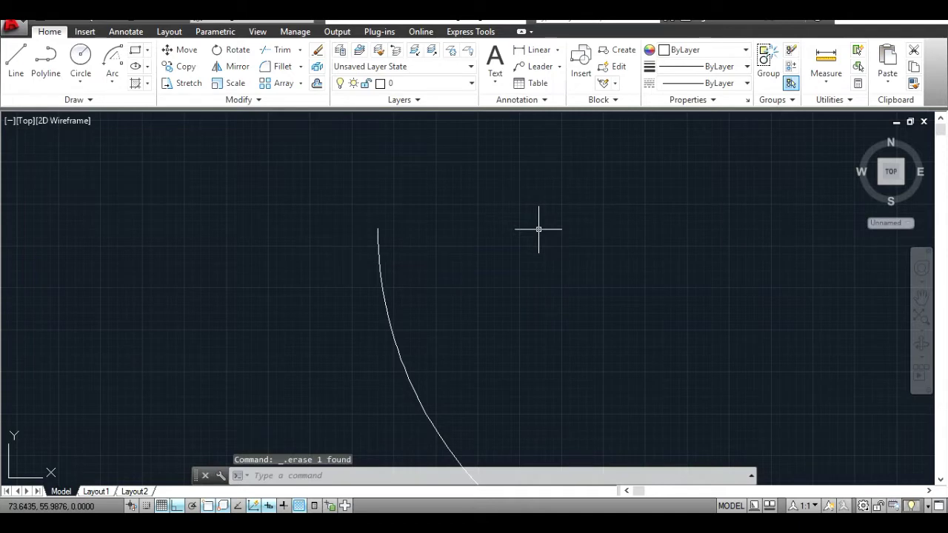
{"action": "key", "text": "ctrl+z"}
{"action": "left_click", "coordinate": [920, 296]}
{"action": "mouse_move", "coordinate": [563, 288]}
{"action": "left_mouse_down"}
{"action": "mouse_move", "coordinate": [664, 288]}
{"action": "mouse_move", "coordinate": [613, 288]}
{"action": "left_mouse_up"}
Check the reference elbow drawing and compute 225 / 2 = 112.5 in Calculator
{"action": "key", "text": "alt+Tab"}
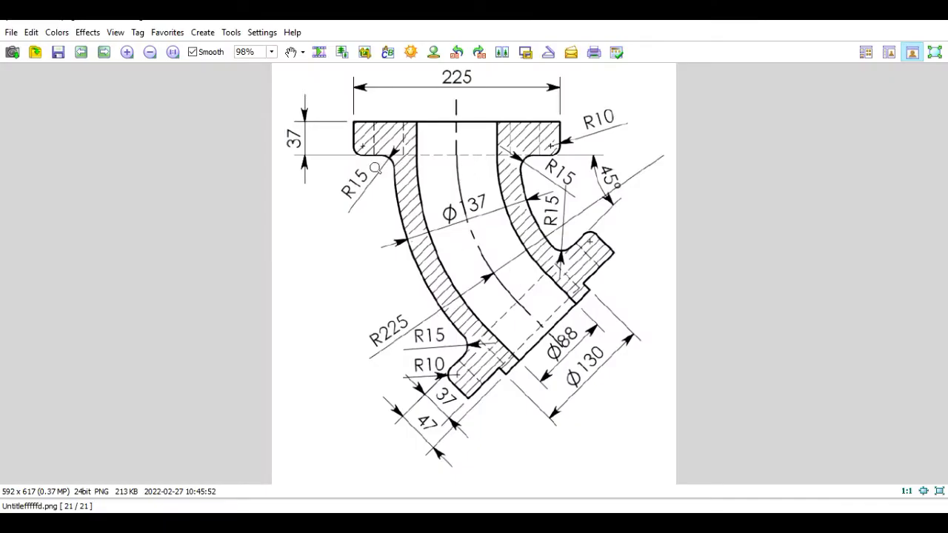
{"action": "key", "text": "alt+Tab"}
{"action": "double_click", "coordinate": [803, 420]}
{"action": "left_click", "coordinate": [803, 391]}
{"action": "left_click", "coordinate": [892, 331]}
{"action": "left_click", "coordinate": [803, 421]}
{"action": "left_click", "coordinate": [892, 450]}
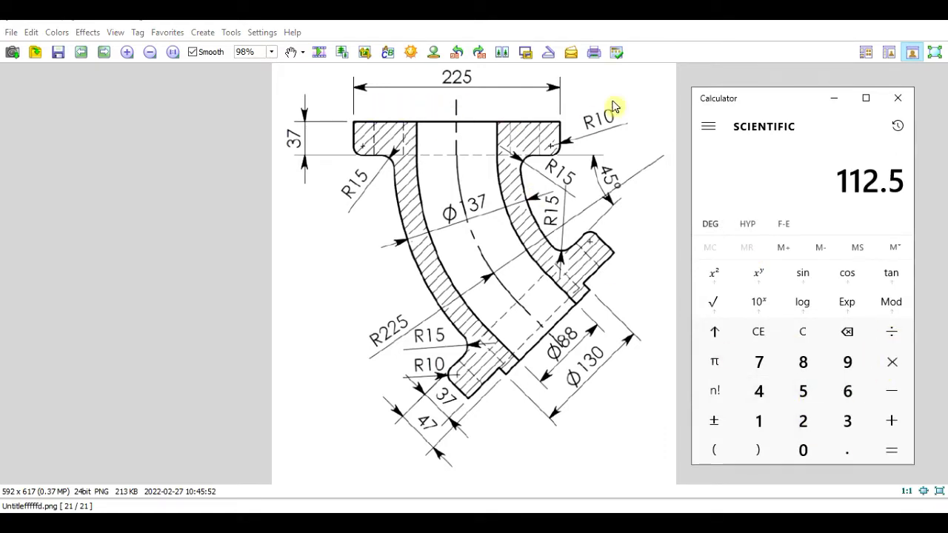
{"action": "key", "text": "alt+Tab"}
{"action": "left_click", "coordinate": [17, 59]}
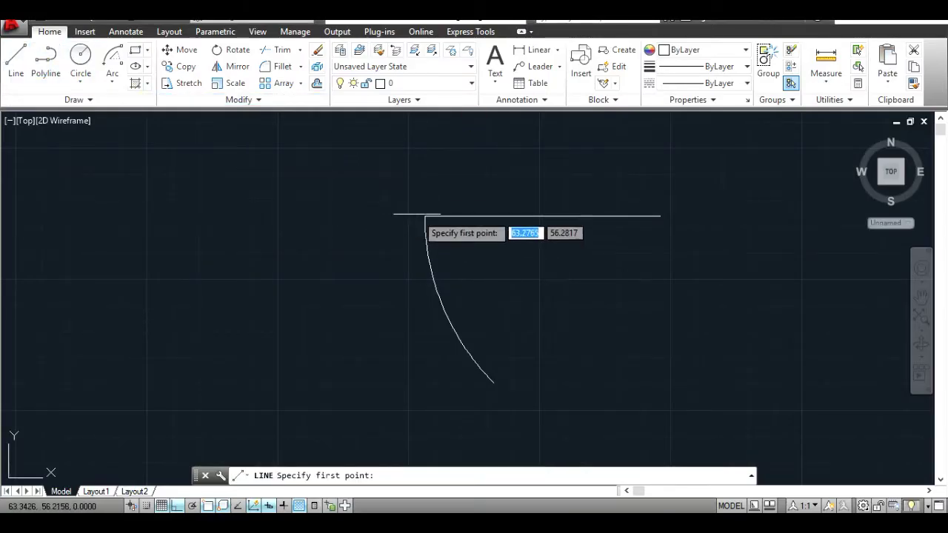
Draw a 13.21-long line left from the arc's top and erase the line right of the arc
{"action": "left_click", "coordinate": [425, 214]}
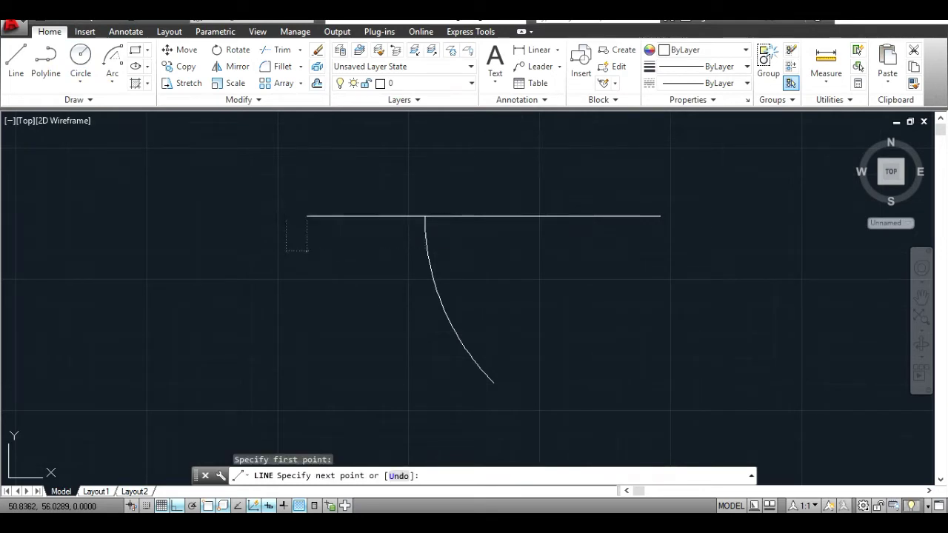
{"action": "type", "text": "13.21"}
{"action": "key", "text": "Return"}
{"action": "key", "text": "Return"}
{"action": "left_click", "coordinate": [456, 216]}
{"action": "key", "text": "Delete"}
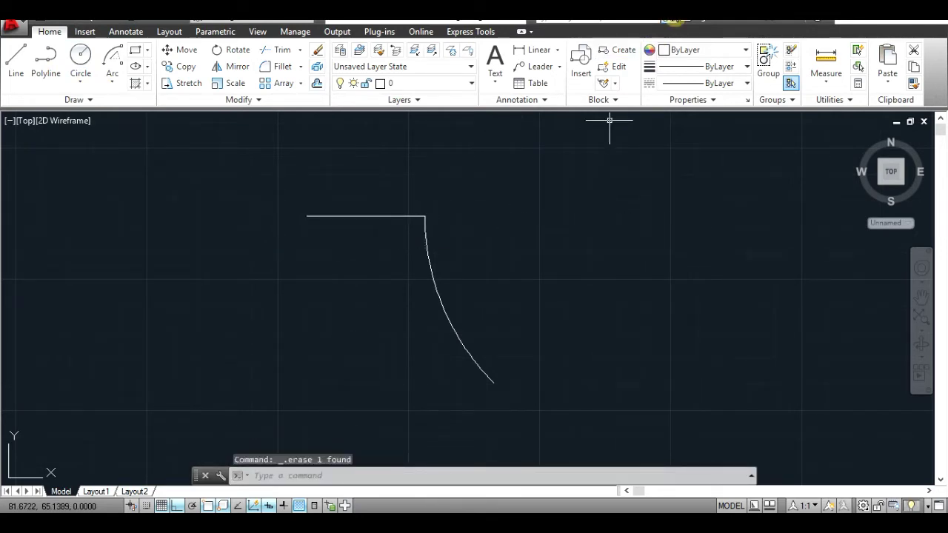
{"action": "key", "text": "alt+Tab"}
{"action": "key", "text": "alt+Tab"}
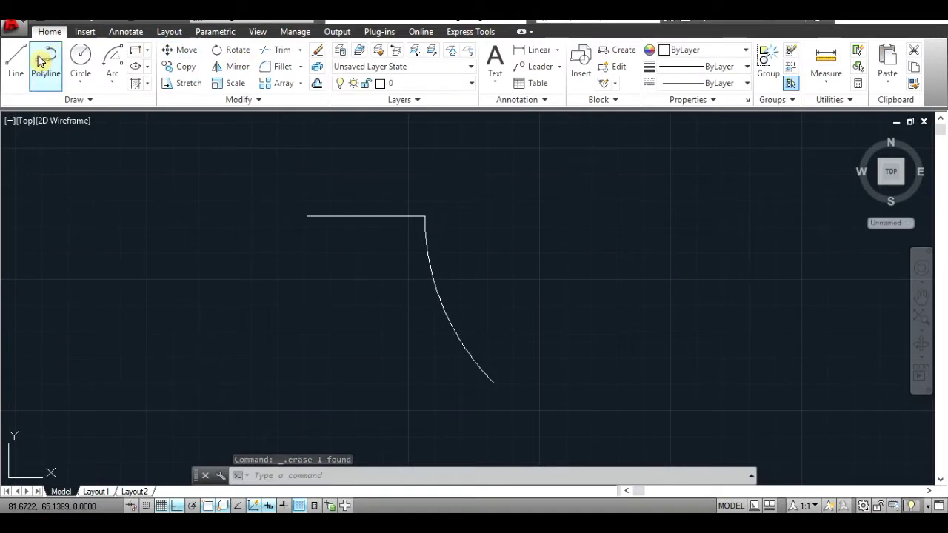
Offset the horizontal edge 3.7 upward
{"action": "left_click", "coordinate": [320, 86]}
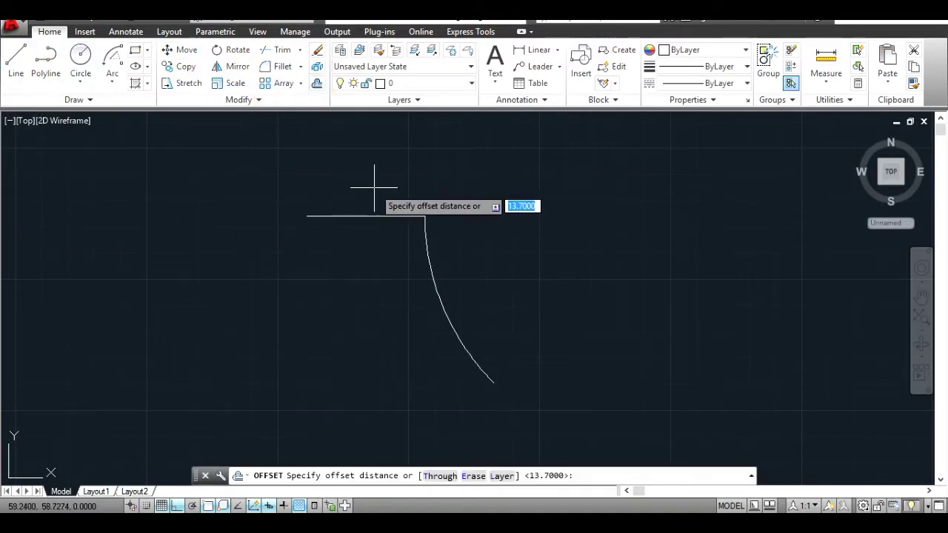
{"action": "type", "text": "3.7"}
{"action": "key", "text": "Return"}
{"action": "left_click", "coordinate": [366, 215]}
{"action": "left_click", "coordinate": [365, 186]}
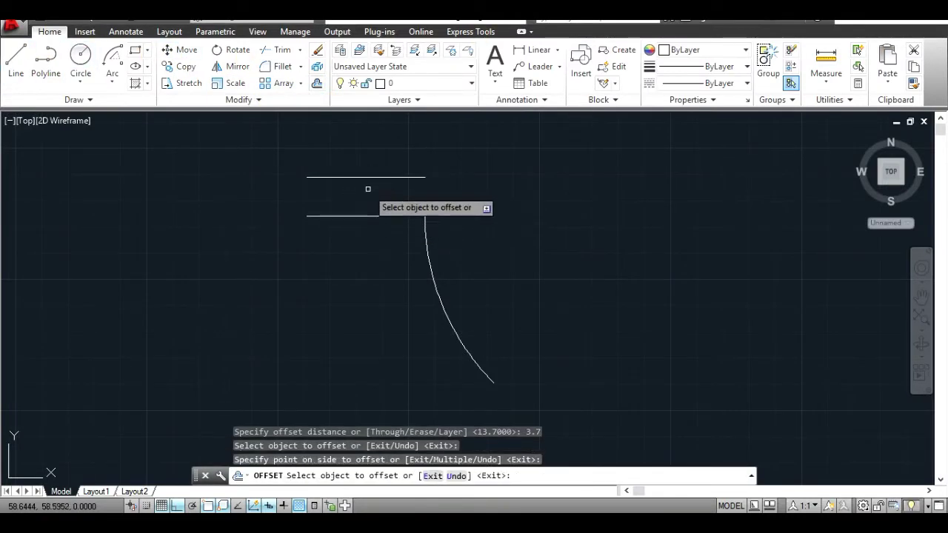
{"action": "key", "text": "Return"}
Close the flange's left end with a vertical line between the upper and lower edges
{"action": "left_click", "coordinate": [17, 58]}
{"action": "left_click", "coordinate": [306, 177]}
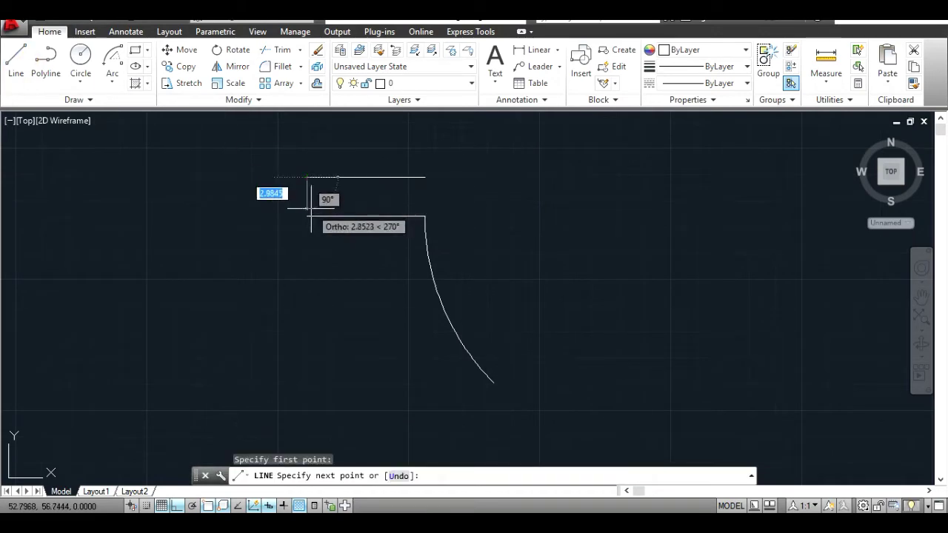
{"action": "left_click", "coordinate": [307, 216]}
{"action": "key", "text": "Return"}
{"action": "key", "text": "alt+Tab"}
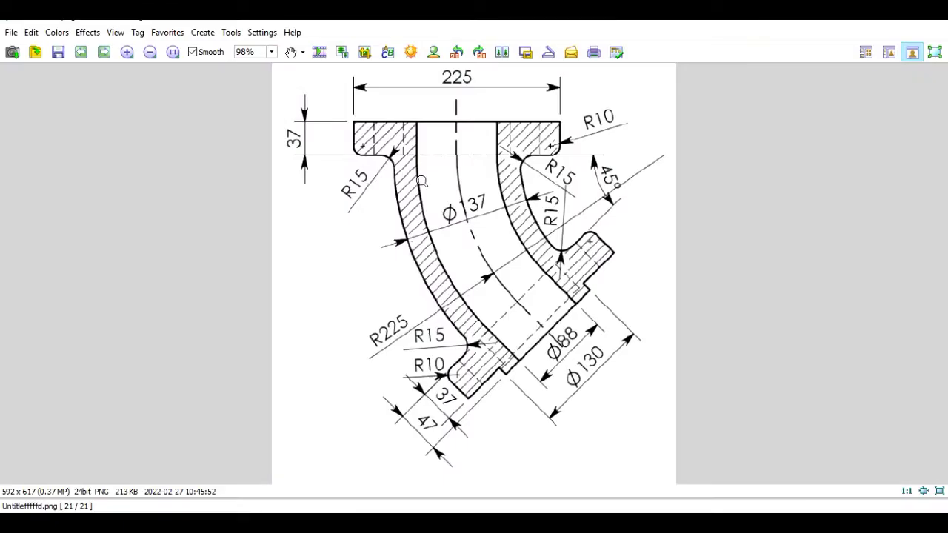
{"action": "key", "text": "alt+Tab"}
{"action": "scroll", "coordinate": [352, 200], "scroll_direction": "up", "scroll_amount": 2}
{"action": "scroll", "coordinate": [352, 200], "scroll_direction": "up", "scroll_amount": 2}
Fillet the flange's lower-left corner with radius 1
{"action": "left_click", "coordinate": [283, 66]}
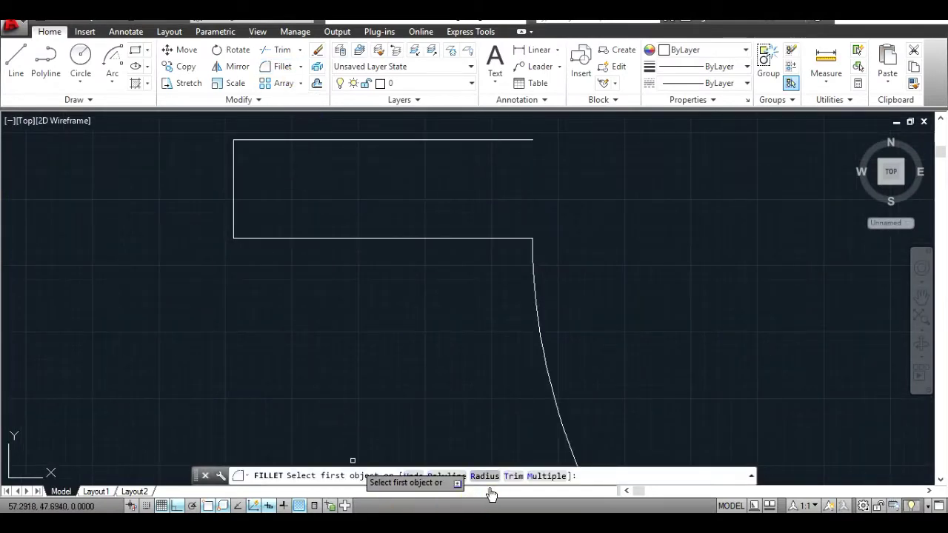
{"action": "type", "text": "r"}
{"action": "key", "text": "Return"}
{"action": "key", "text": "Return"}
{"action": "left_click", "coordinate": [311, 239]}
{"action": "left_click", "coordinate": [233, 222]}
{"action": "key", "text": "Return"}
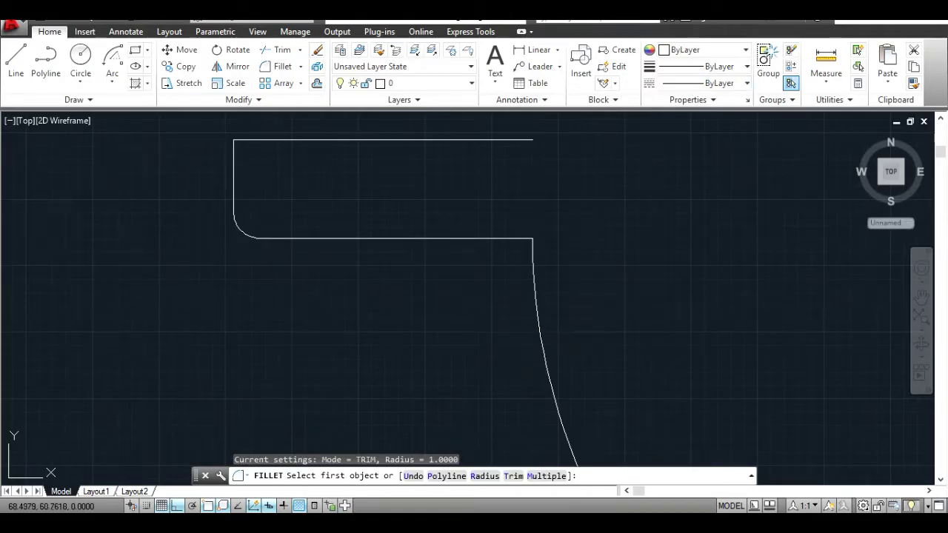
Offset the curved wall 6.85 to the left to form a second inner wall
{"action": "key", "text": "alt+Tab"}
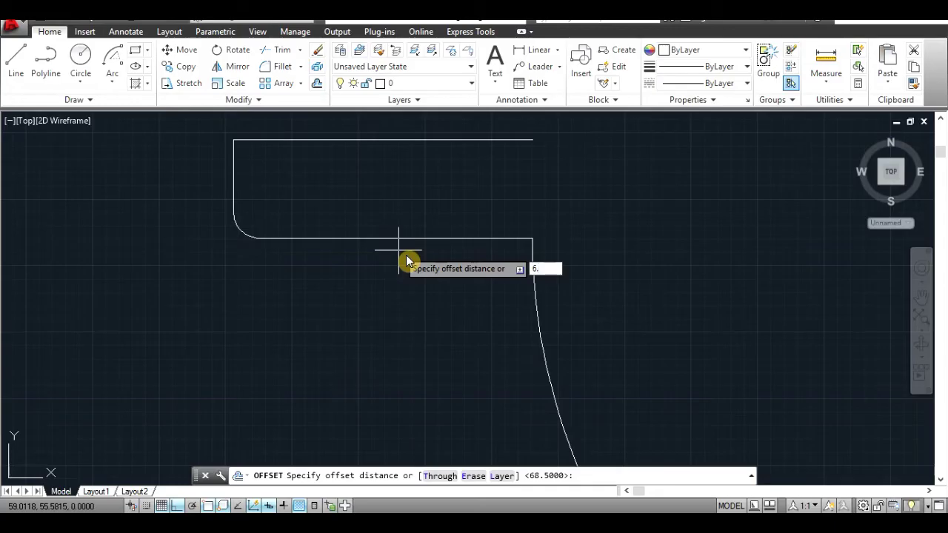
{"action": "type", "text": "85"}
{"action": "key", "text": "Return"}
{"action": "left_click", "coordinate": [533, 248]}
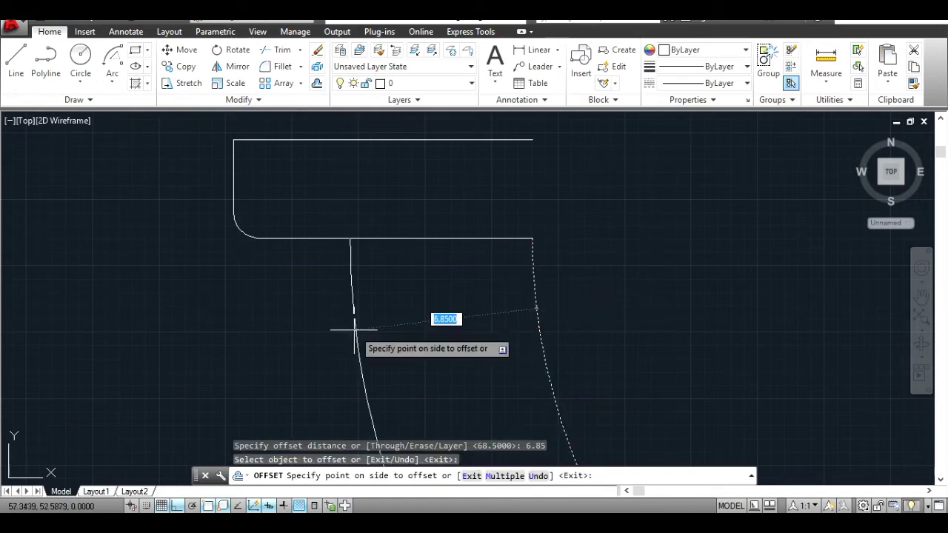
{"action": "left_click", "coordinate": [351, 329]}
{"action": "key", "text": "Return"}
{"action": "key", "text": "alt+Tab"}
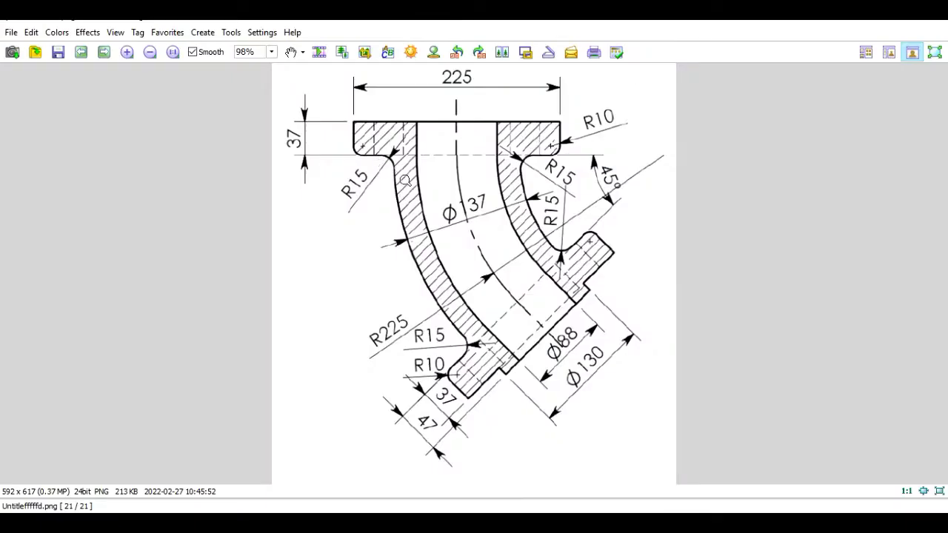
{"action": "key", "text": "alt+Tab"}
{"action": "left_click", "coordinate": [282, 66]}
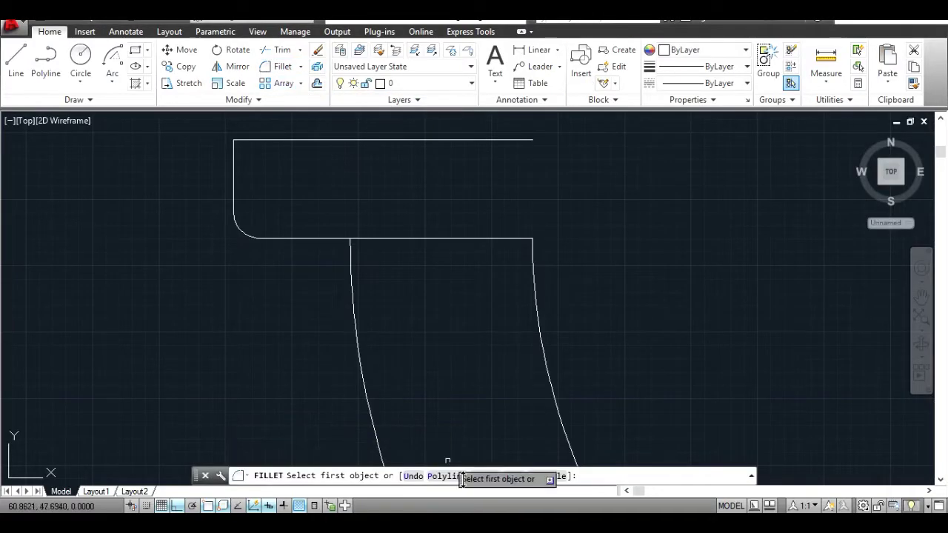
Cancel the fillet and pan the drawing right and down
{"action": "left_click", "coordinate": [481, 478]}
{"action": "key", "text": "Escape"}
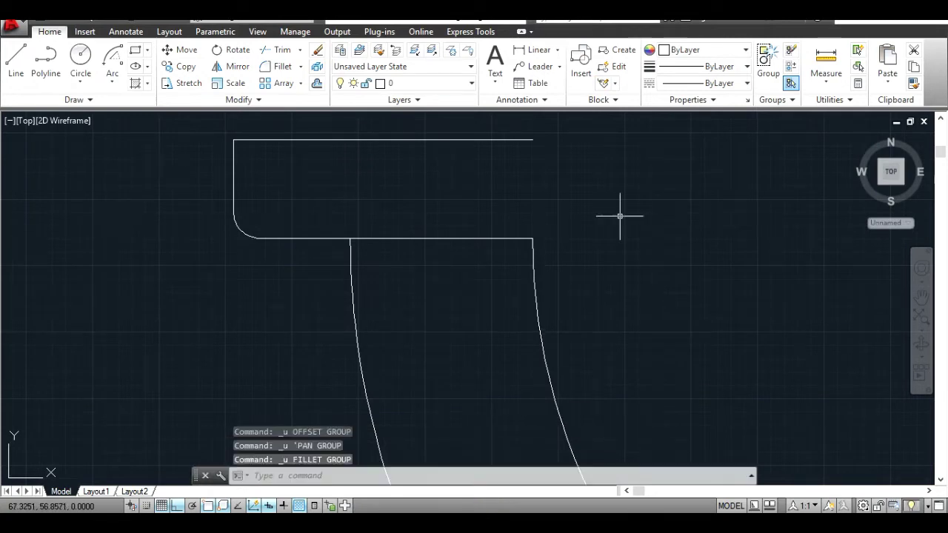
{"action": "left_click", "coordinate": [921, 297]}
{"action": "left_click_drag", "start_coordinate": [734, 284], "coordinate": [627, 247]}
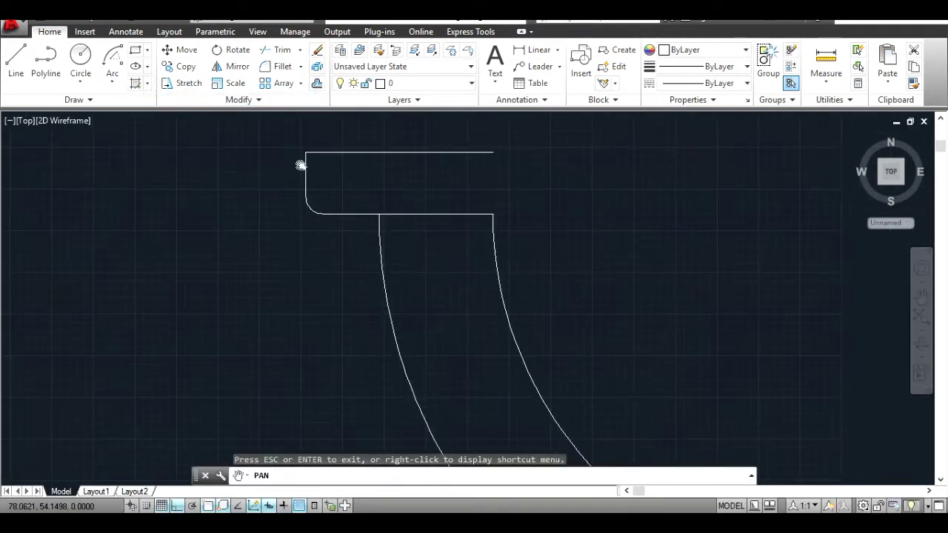
{"action": "key", "text": "Escape"}
Mirror the flange half (top, left edge, fillet, bottom) about a vertical line at its right end
{"action": "left_click", "coordinate": [337, 152]}
{"action": "left_click", "coordinate": [306, 168]}
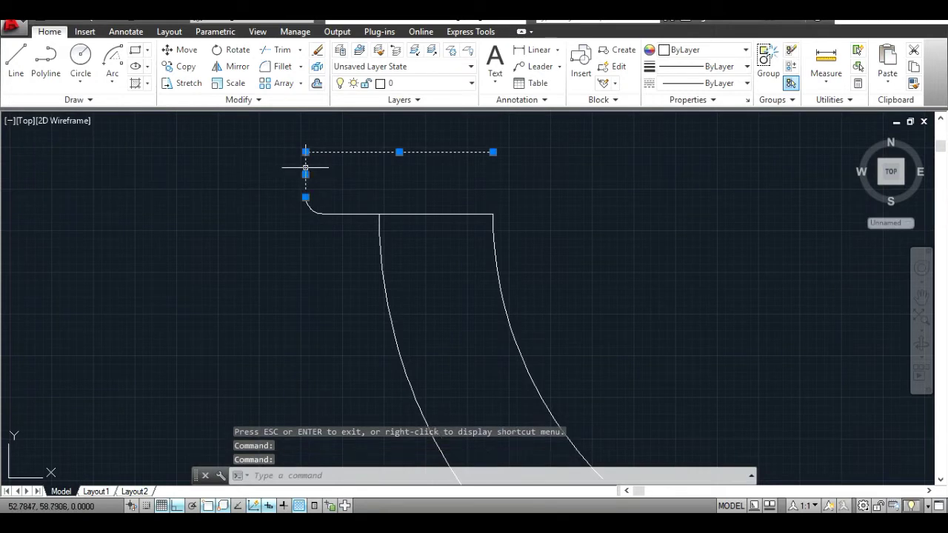
{"action": "left_click", "coordinate": [311, 207]}
{"action": "left_click", "coordinate": [338, 214]}
{"action": "left_click", "coordinate": [238, 66]}
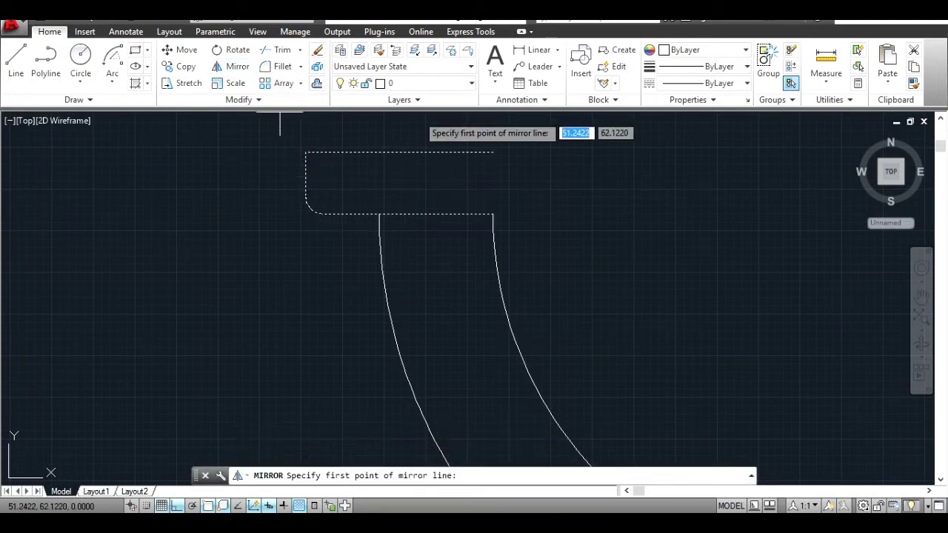
{"action": "left_click", "coordinate": [493, 152]}
{"action": "left_click", "coordinate": [493, 212]}
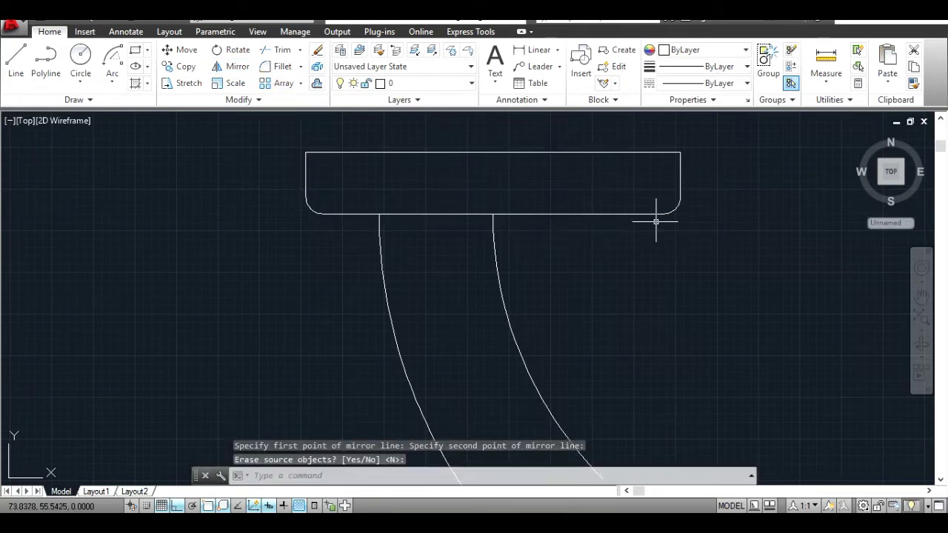
Pan and zoom to frame the flange, then view the pipe bend reference drawing
{"action": "left_click", "coordinate": [920, 296]}
{"action": "scroll", "coordinate": [809, 293], "scroll_direction": "down", "scroll_amount": 2}
{"action": "left_click_drag", "start_coordinate": [809, 293], "coordinate": [775, 264]}
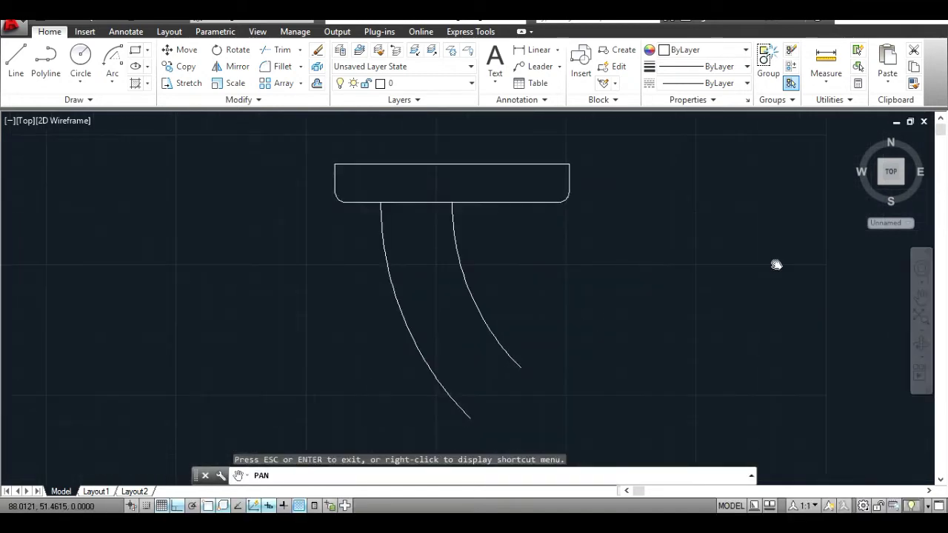
{"action": "scroll", "coordinate": [690, 268], "scroll_direction": "up", "scroll_amount": 2}
{"action": "key", "text": "alt+Tab"}
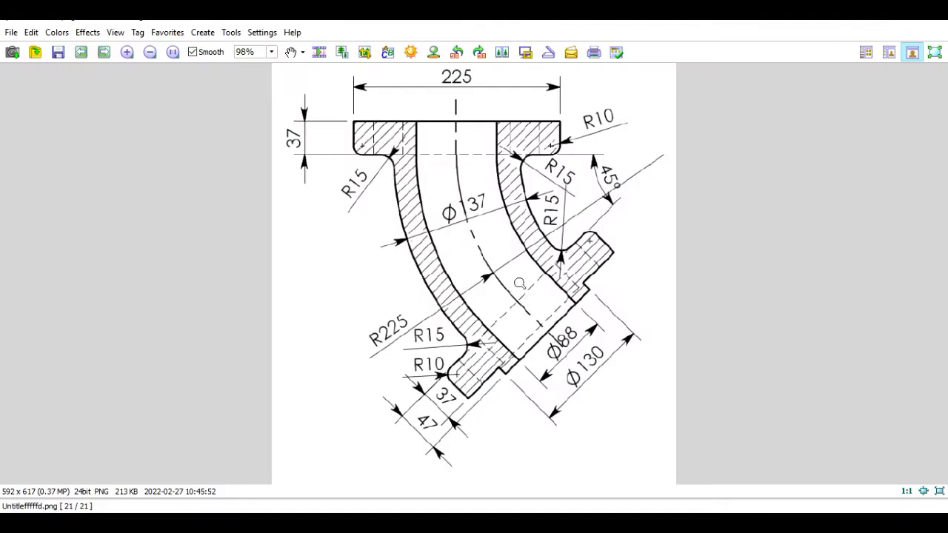
Compute 137 / 2 = 68.5 and 88 / 2 = 44 in Calculator, then return to AutoCAD
{"action": "key", "text": "alt+Tab"}
{"action": "left_click", "coordinate": [810, 332]}
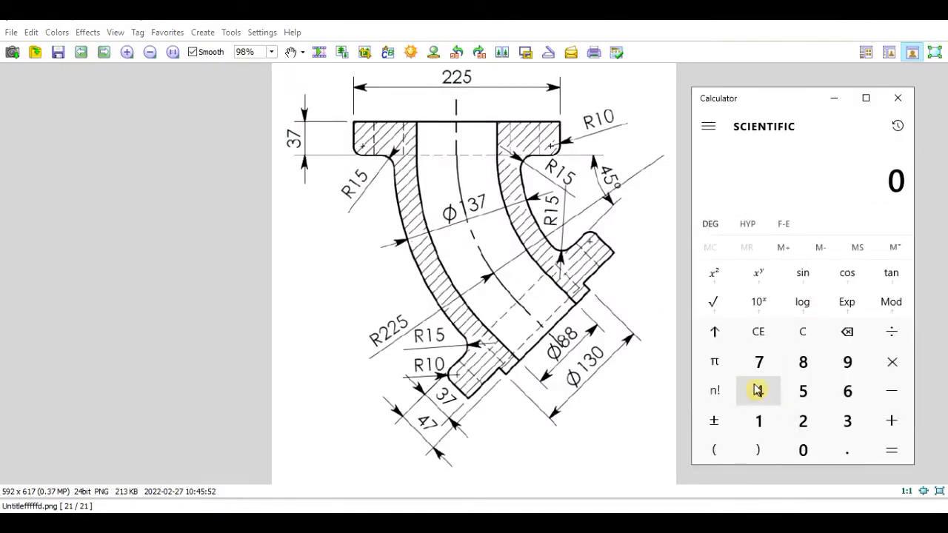
{"action": "type", "text": "137/"}
{"action": "left_click", "coordinate": [810, 428]}
{"action": "key", "text": "Return"}
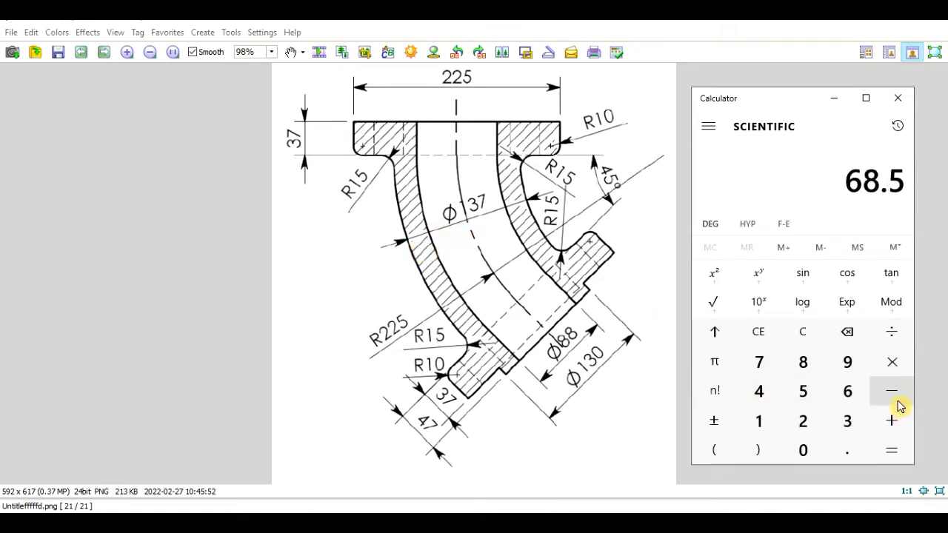
{"action": "double_click", "coordinate": [796, 371]}
{"action": "left_click", "coordinate": [892, 334]}
{"action": "type", "text": "2"}
{"action": "key", "text": "Return"}
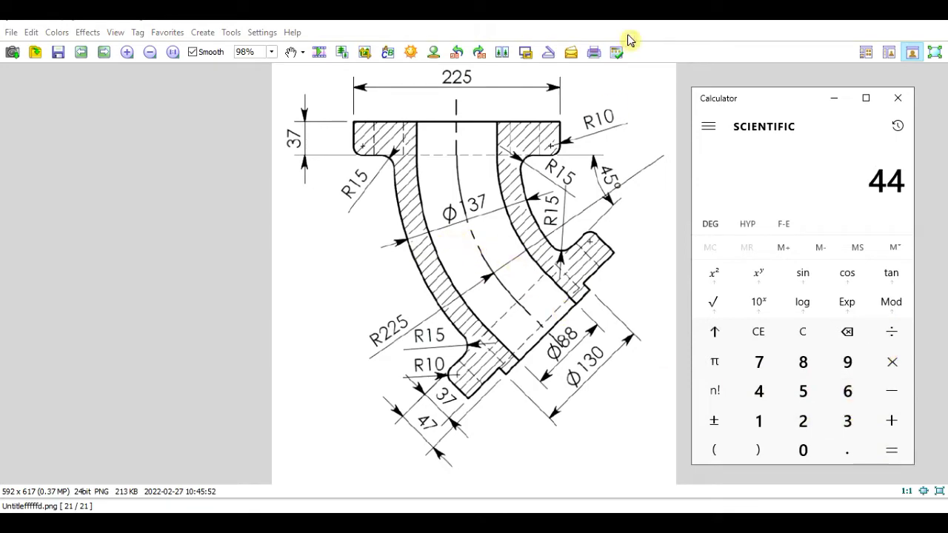
{"action": "key", "text": "alt+Tab"}
{"action": "left_click", "coordinate": [317, 84]}
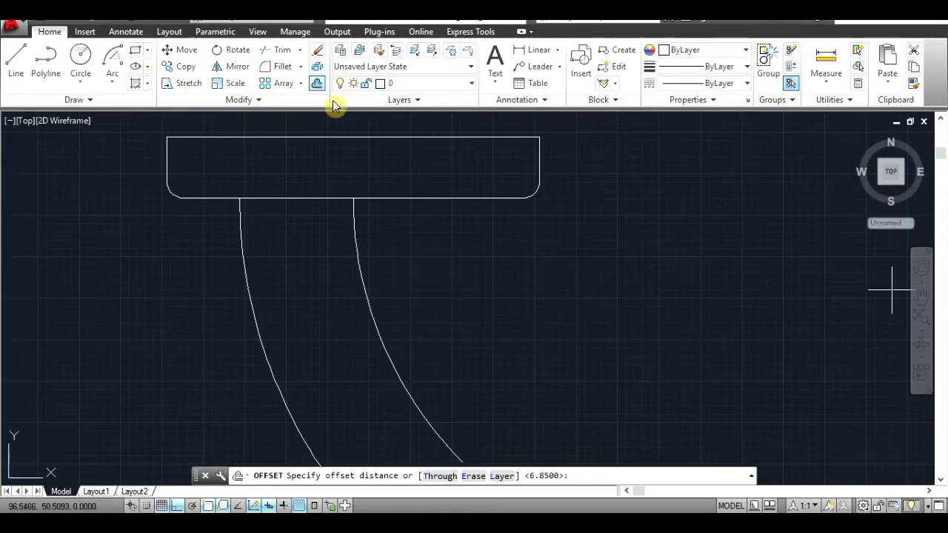
Offset the inner curved wall 4.4 to both its left and right
{"action": "key", "text": "Return"}
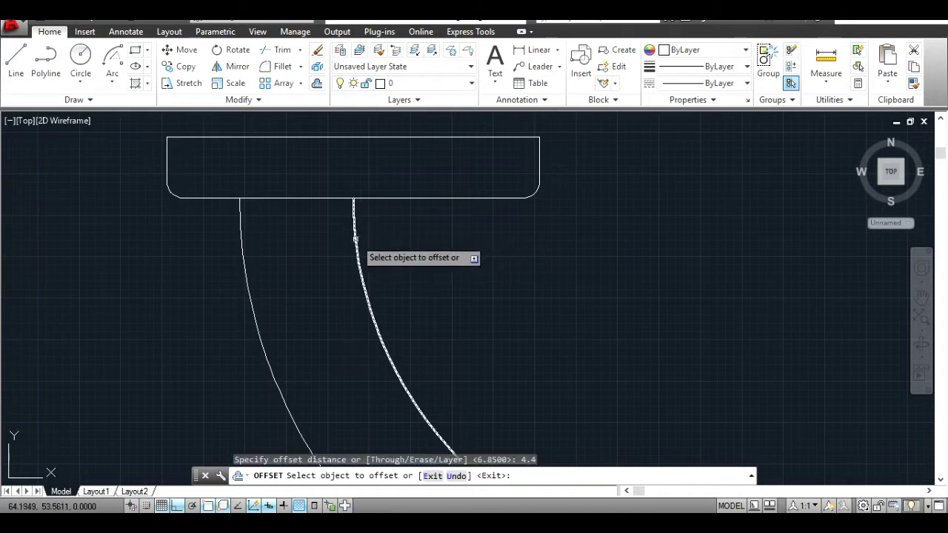
{"action": "left_click", "coordinate": [360, 248]}
{"action": "left_click", "coordinate": [323, 249]}
{"action": "left_click", "coordinate": [356, 257]}
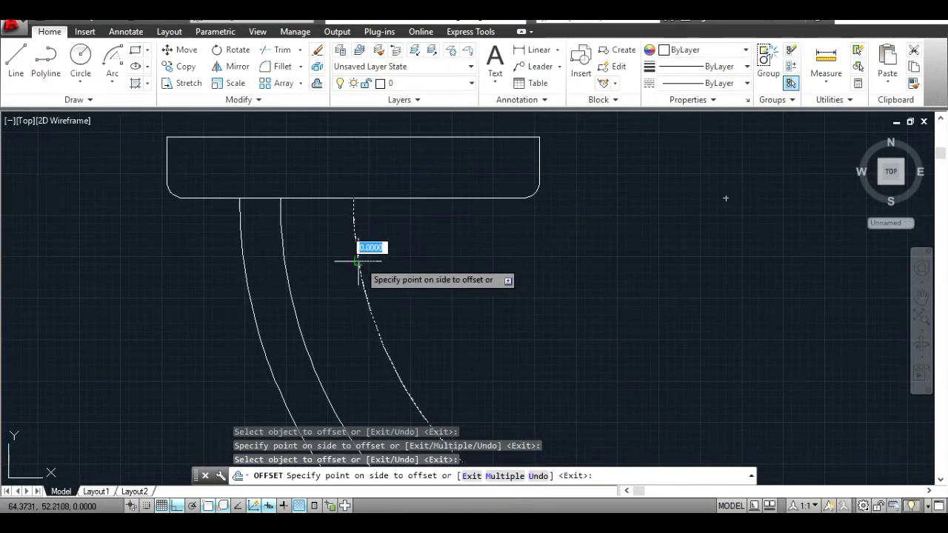
{"action": "left_click", "coordinate": [437, 268]}
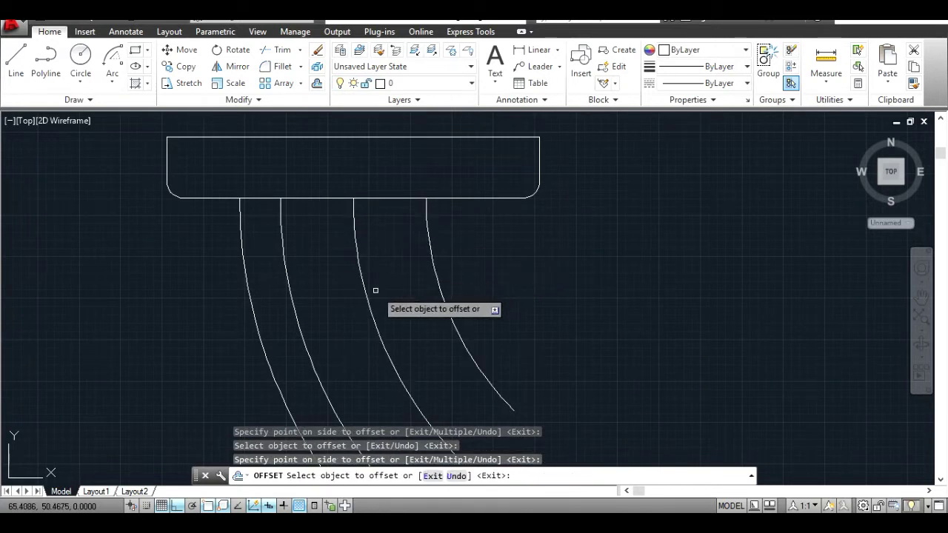
{"action": "key", "text": "Escape"}
Offset the rightmost curve 6.85 to the right
{"action": "left_click", "coordinate": [317, 83]}
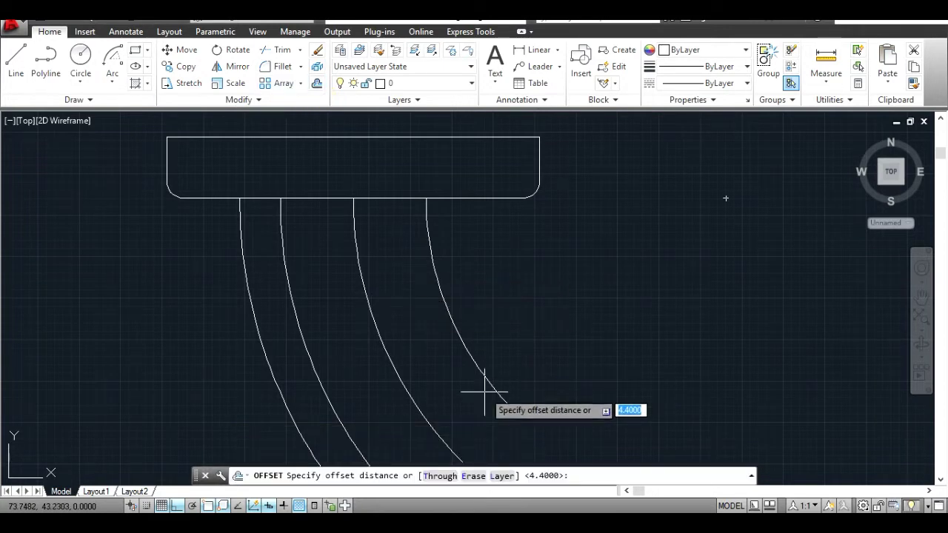
{"action": "key", "text": "Return"}
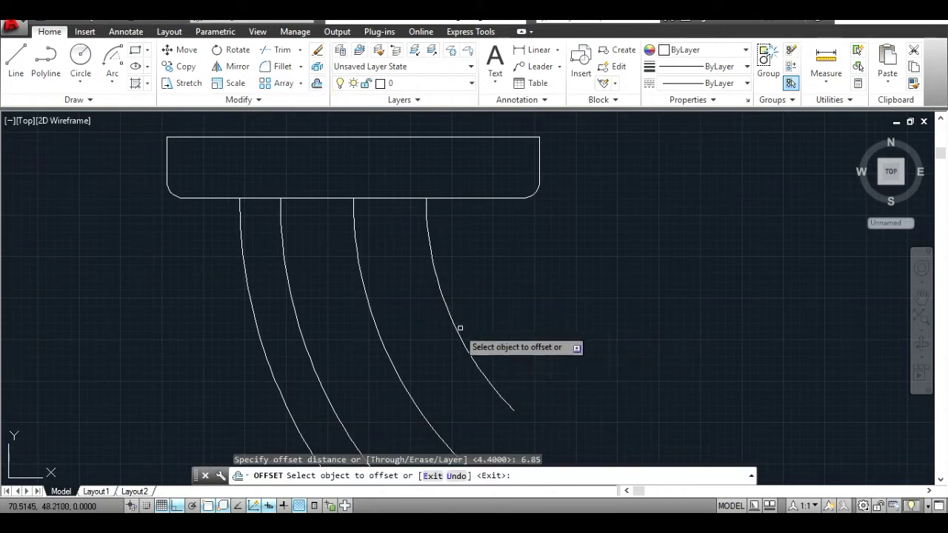
{"action": "left_click", "coordinate": [465, 328]}
{"action": "left_click", "coordinate": [511, 323]}
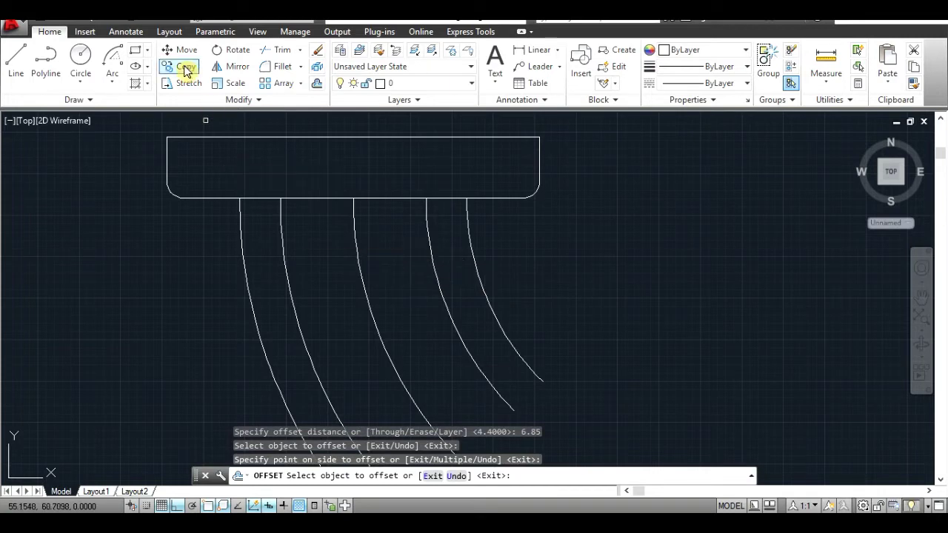
{"action": "left_click", "coordinate": [17, 57]}
{"action": "left_click", "coordinate": [239, 198]}
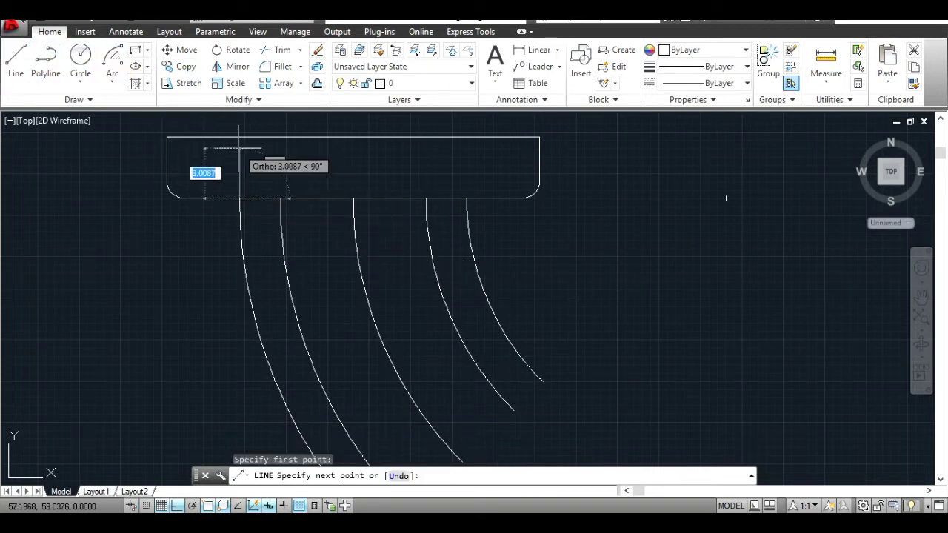
Draw two vertical lines from the inner curve tops straight up to the flange top
{"action": "key", "text": "Escape"}
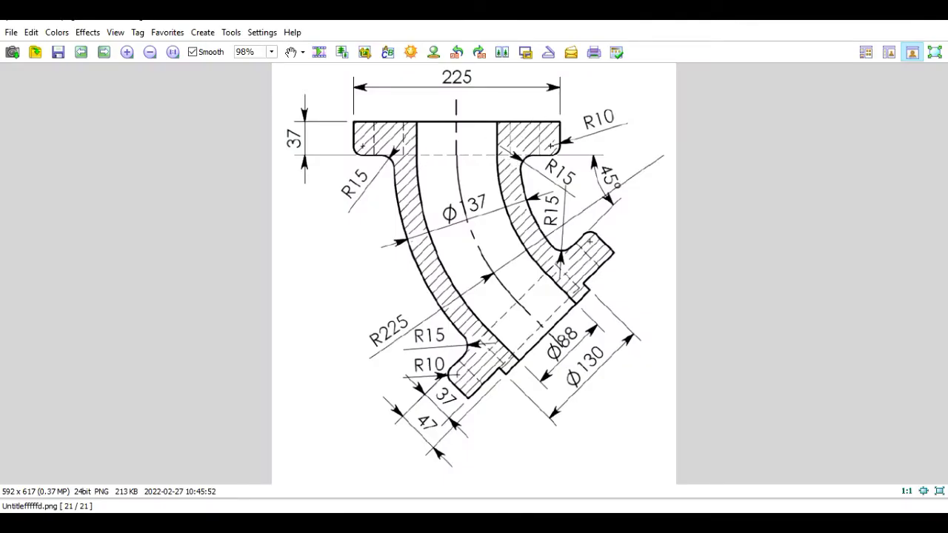
{"action": "key", "text": "alt+Tab"}
{"action": "left_click", "coordinate": [17, 58]}
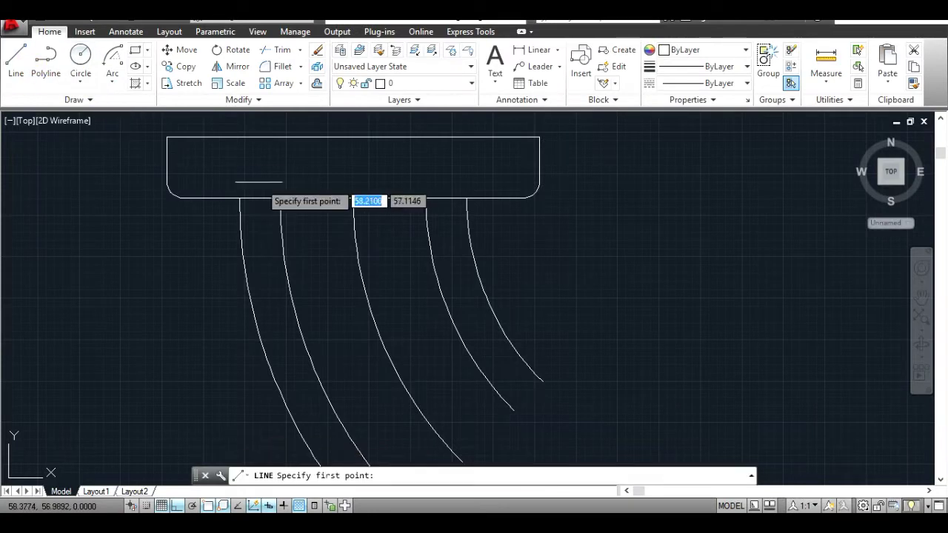
{"action": "left_click", "coordinate": [280, 198]}
{"action": "left_click", "coordinate": [281, 137]}
{"action": "key", "text": "Escape"}
{"action": "left_click", "coordinate": [16, 58]}
{"action": "left_click", "coordinate": [427, 199]}
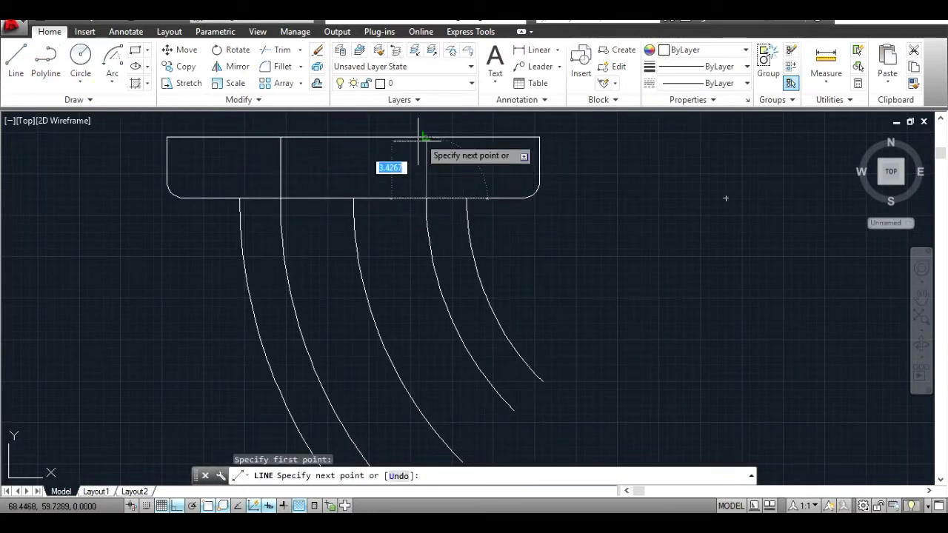
{"action": "left_click", "coordinate": [427, 137]}
{"action": "key", "text": "Escape"}
Trim away the flange's bottom edge between the curved walls
{"action": "key", "text": "alt+Tab"}
{"action": "key", "text": "alt+Tab"}
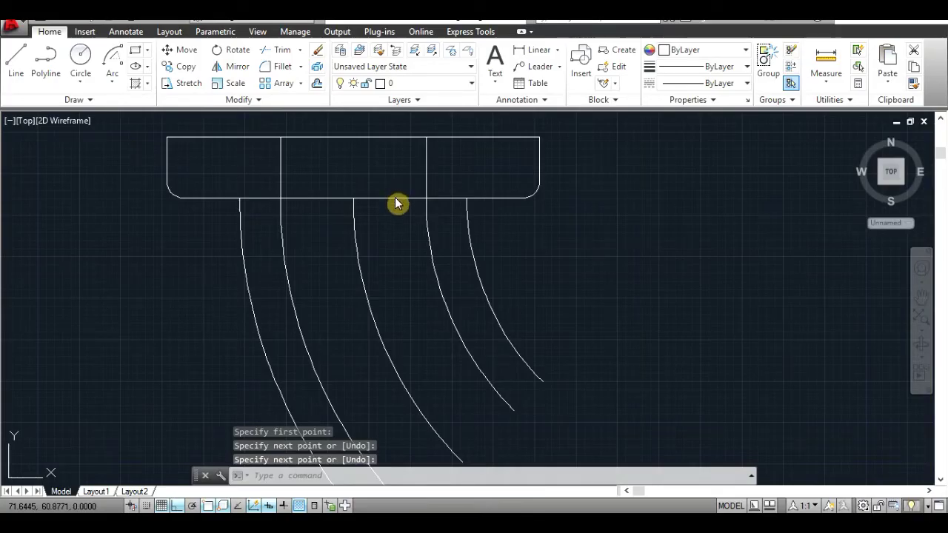
{"action": "key", "text": "ctrl+a"}
{"action": "left_click", "coordinate": [274, 49]}
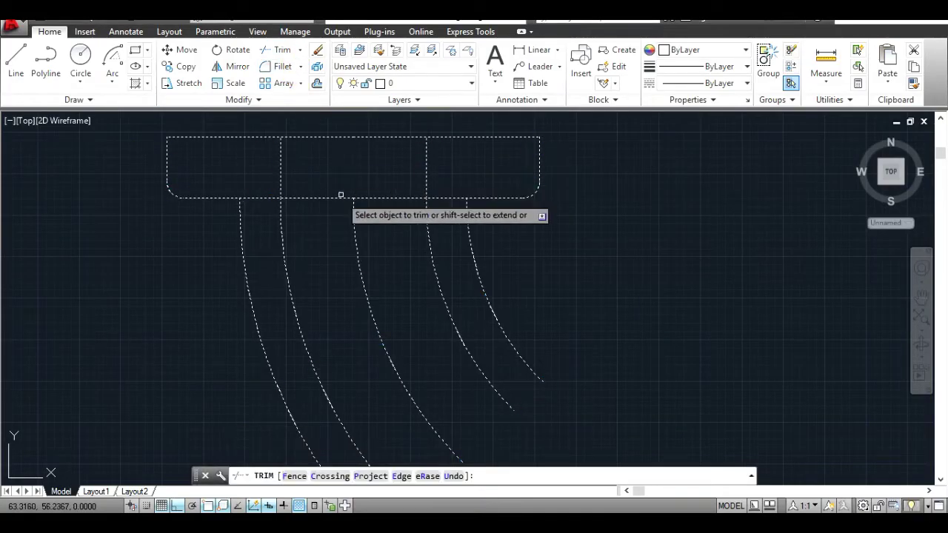
{"action": "left_click", "coordinate": [367, 198]}
{"action": "key", "text": "alt+Tab"}
{"action": "key", "text": "alt+Tab"}
{"action": "key", "text": "Escape"}
{"action": "left_click", "coordinate": [434, 252]}
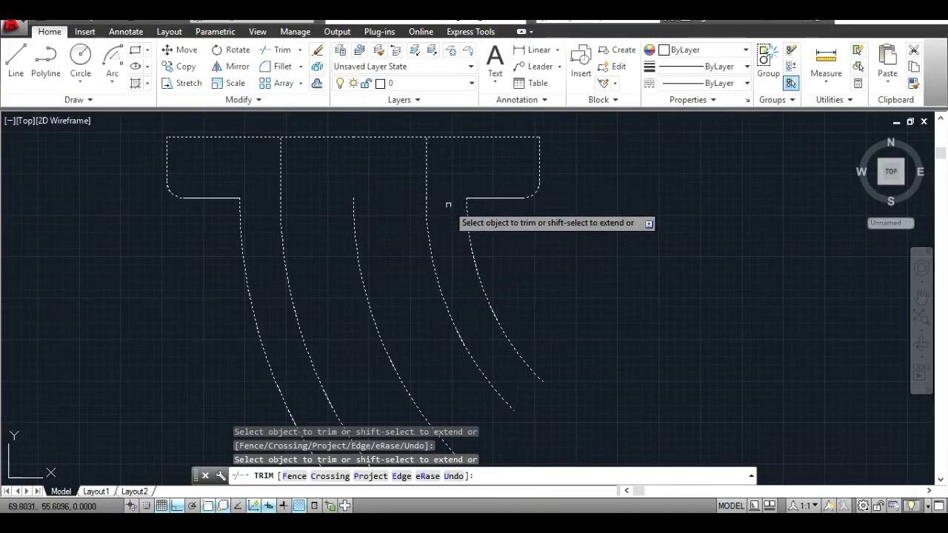
{"action": "key", "text": "Escape"}
{"action": "key", "text": "alt+Tab"}
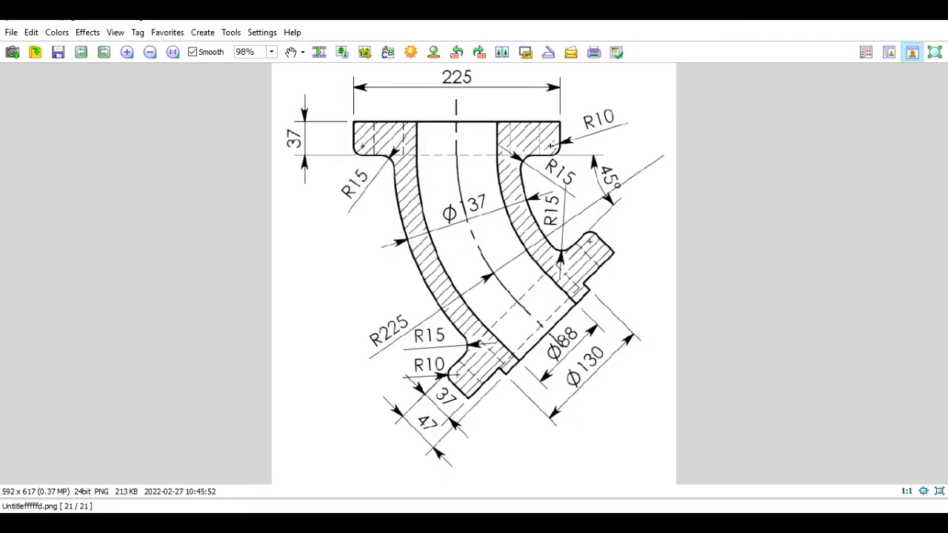
{"action": "key", "text": "alt+Tab"}
Fillet the left and right underside-to-outer-wall corners with radius 1.5
{"action": "left_click", "coordinate": [282, 66]}
{"action": "type", "text": "r"}
{"action": "key", "text": "Return"}
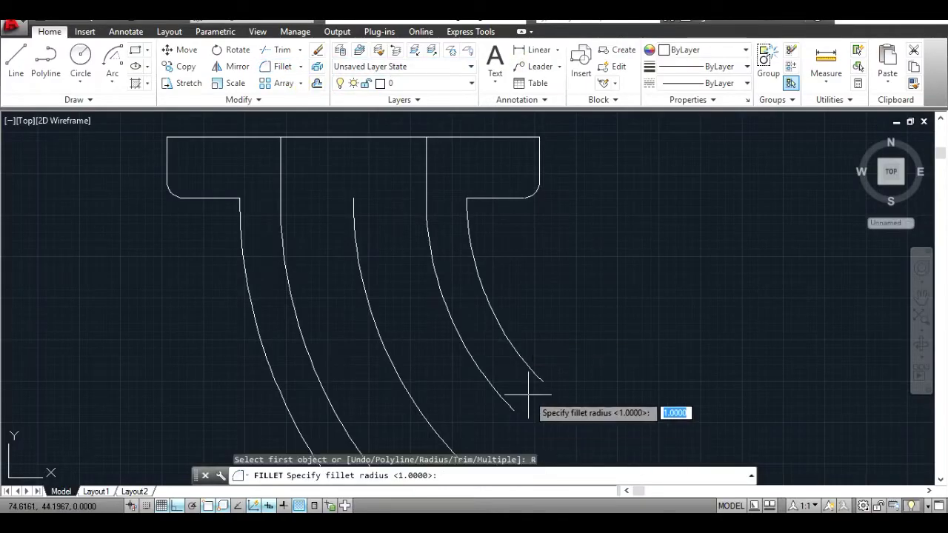
{"action": "type", "text": "5"}
{"action": "key", "text": "Return"}
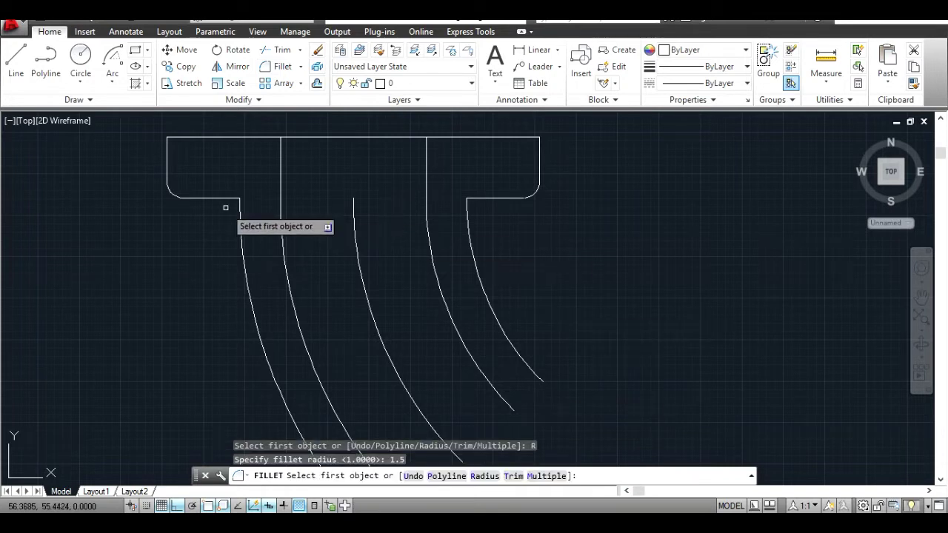
{"action": "left_click", "coordinate": [223, 197]}
{"action": "left_click", "coordinate": [239, 211]}
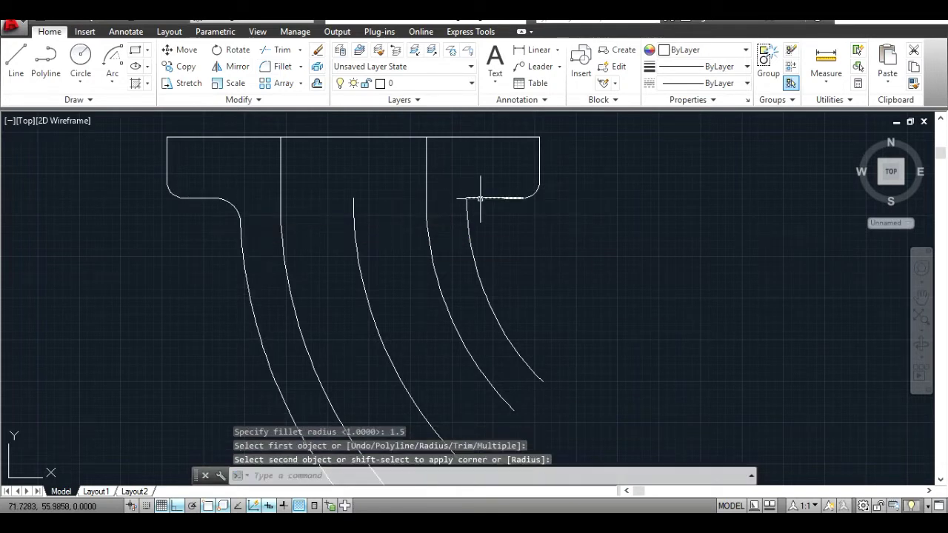
{"action": "left_click", "coordinate": [480, 199]}
{"action": "left_click", "coordinate": [282, 66]}
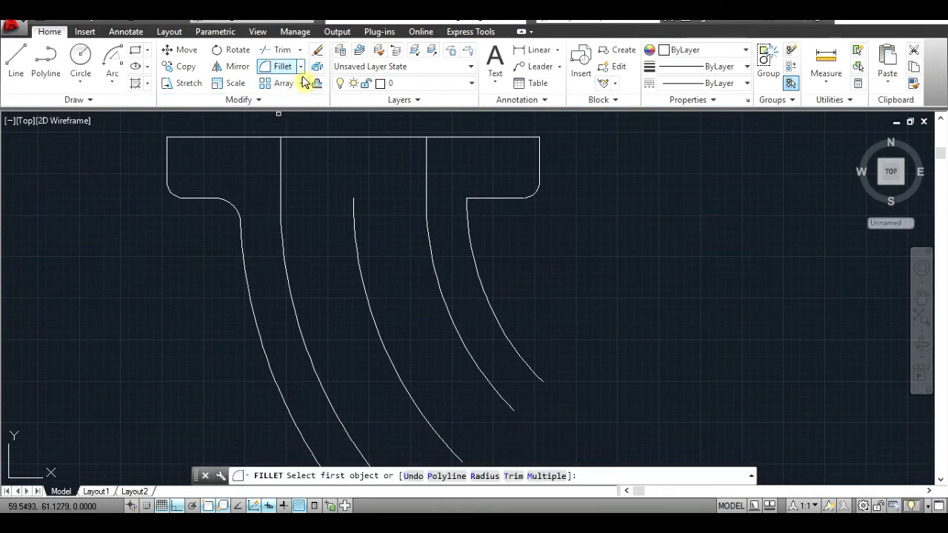
{"action": "left_click", "coordinate": [470, 220]}
{"action": "left_click", "coordinate": [504, 198]}
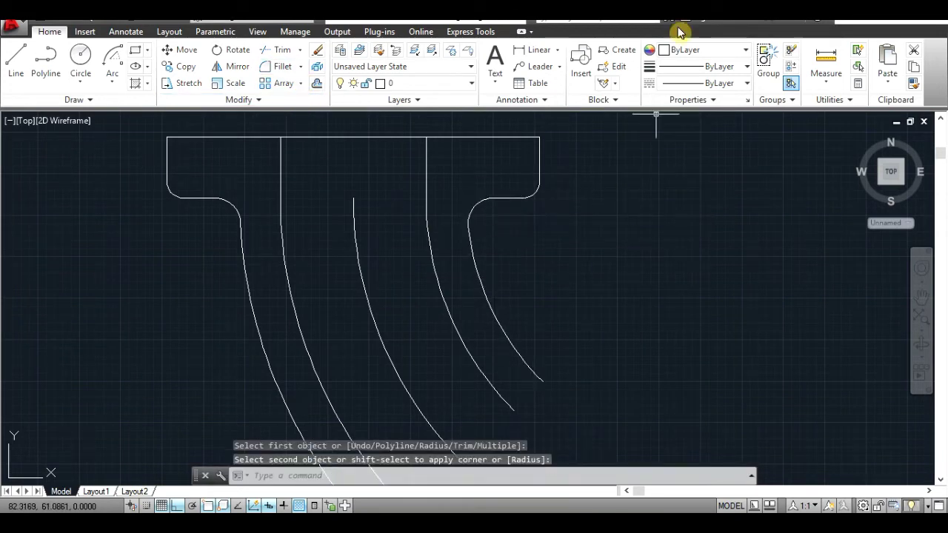
{"action": "left_click", "coordinate": [679, 32]}
Compute 225 / 2 = 112.5, then add 225 to get 337.5
{"action": "left_click", "coordinate": [598, 69]}
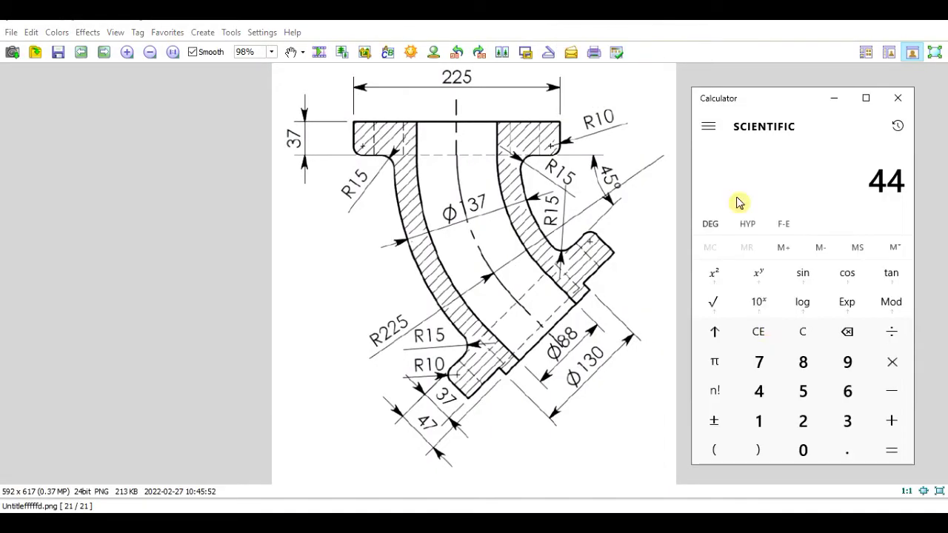
{"action": "left_click", "coordinate": [800, 422]}
{"action": "left_click", "coordinate": [800, 422]}
{"action": "left_click", "coordinate": [803, 391]}
{"action": "left_click", "coordinate": [891, 332]}
{"action": "left_click", "coordinate": [803, 421]}
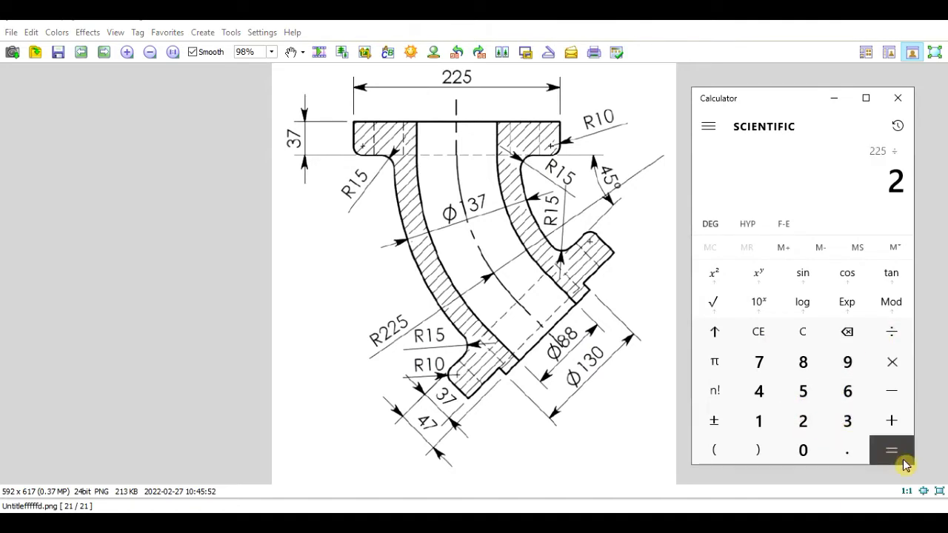
{"action": "left_click", "coordinate": [892, 450]}
{"action": "left_click", "coordinate": [803, 420]}
{"action": "left_click", "coordinate": [803, 391]}
{"action": "left_click", "coordinate": [892, 450]}
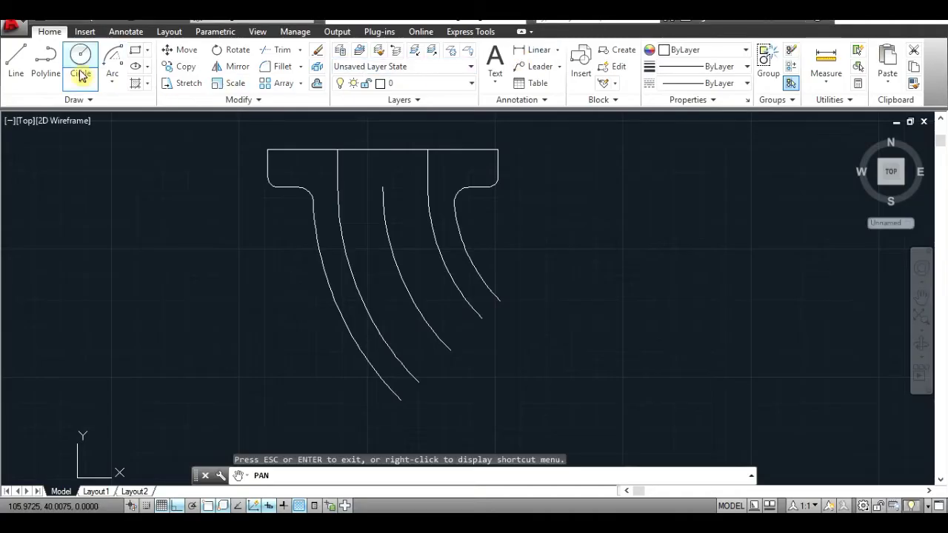
Draw a horizontal line of about 29.94 from the flange's lower-left corner to past its right end
{"action": "left_click", "coordinate": [16, 58]}
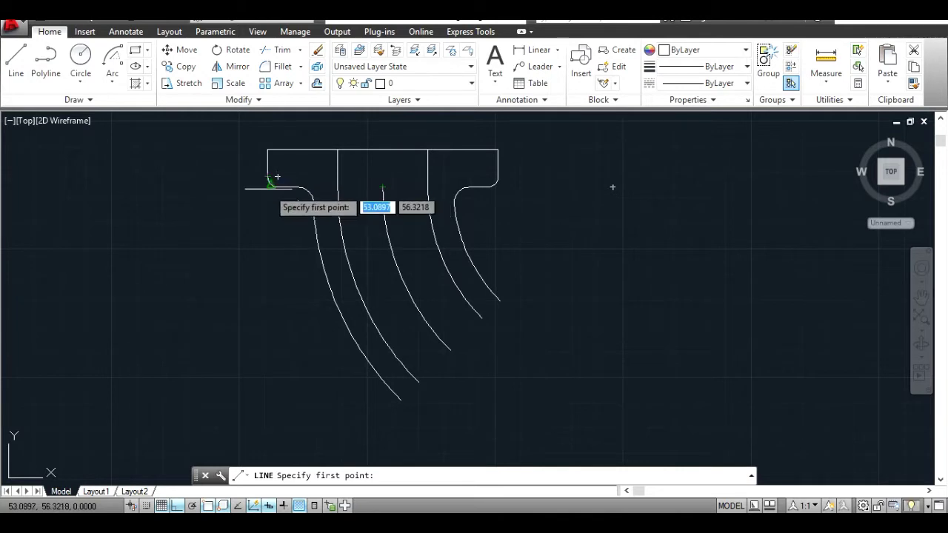
{"action": "scroll", "coordinate": [268, 183], "scroll_direction": "up", "scroll_amount": 5}
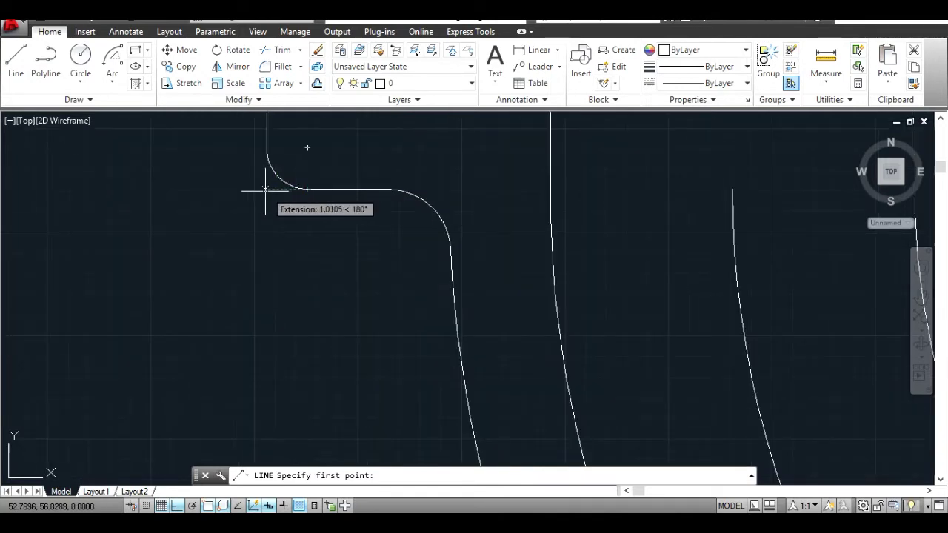
{"action": "left_click", "coordinate": [267, 189]}
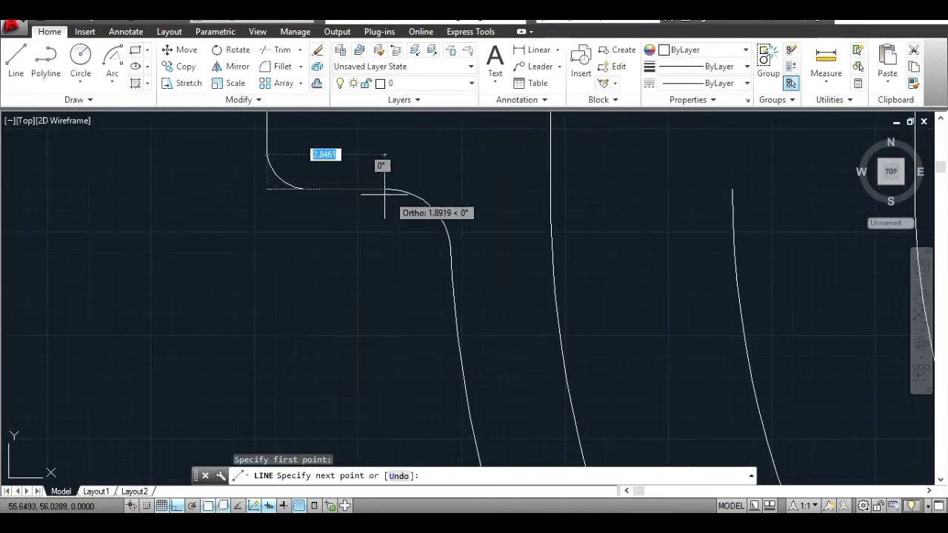
{"action": "scroll", "coordinate": [548, 200], "scroll_direction": "down", "scroll_amount": 3}
{"action": "scroll", "coordinate": [578, 204], "scroll_direction": "down", "scroll_amount": 2}
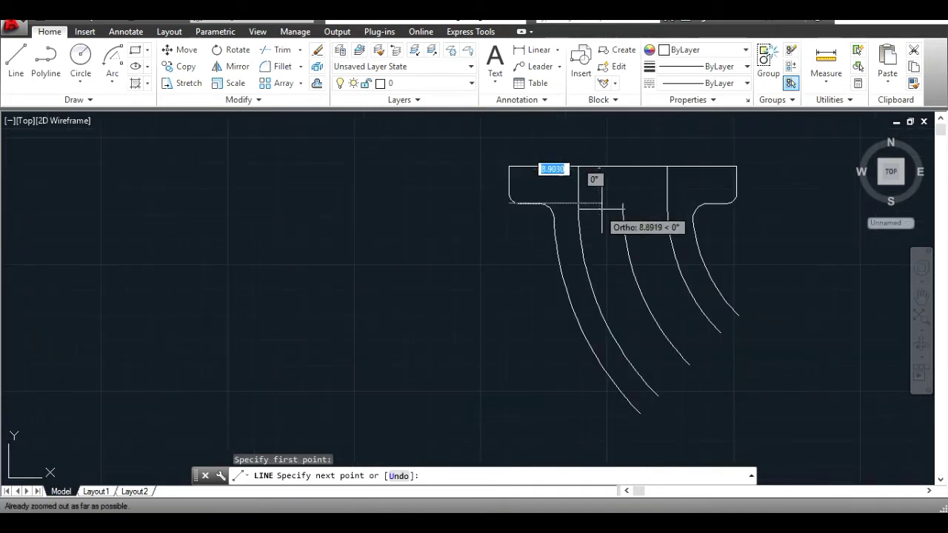
{"action": "left_click", "coordinate": [850, 201]}
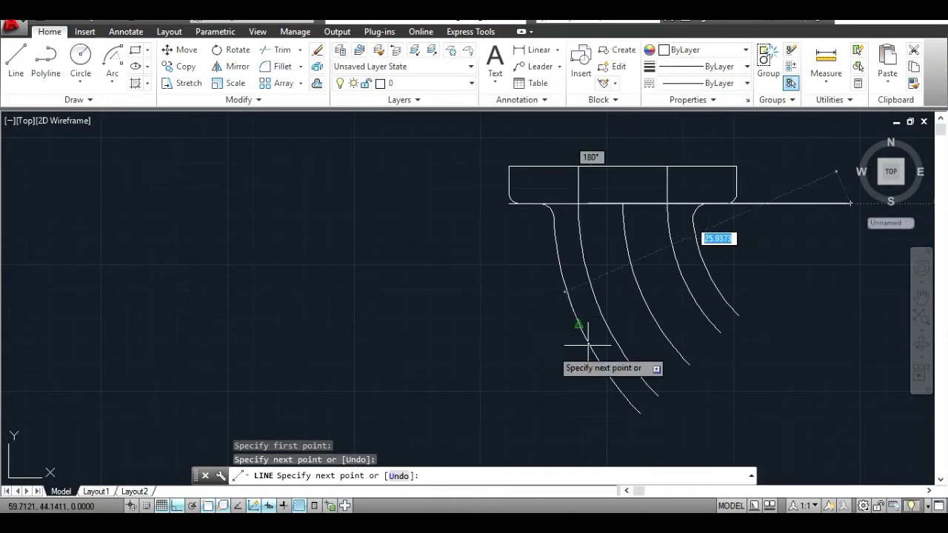
{"action": "key", "text": "Escape"}
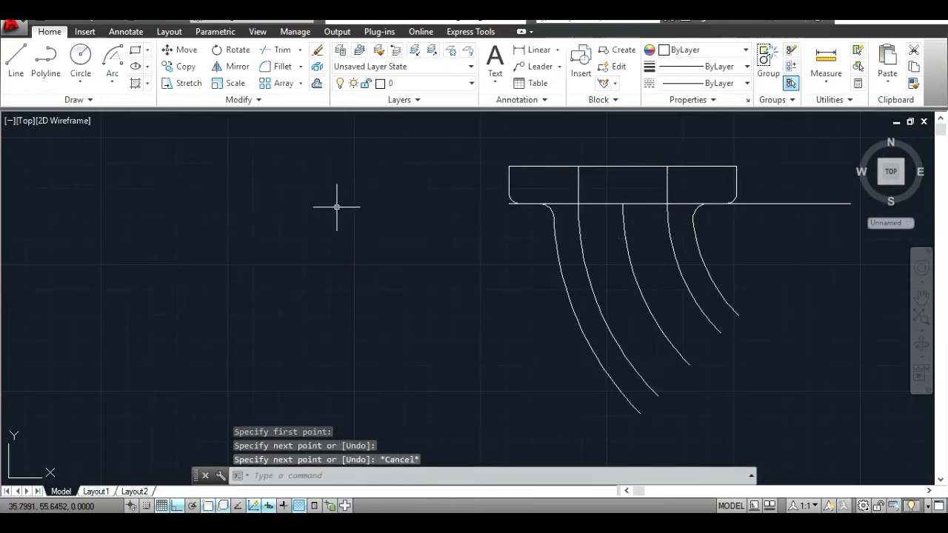
{"action": "left_click", "coordinate": [113, 58]}
Draw a 45° outer arc starting at the base line's left end, using Start, Center, Angle
{"action": "left_click", "coordinate": [509, 203]}
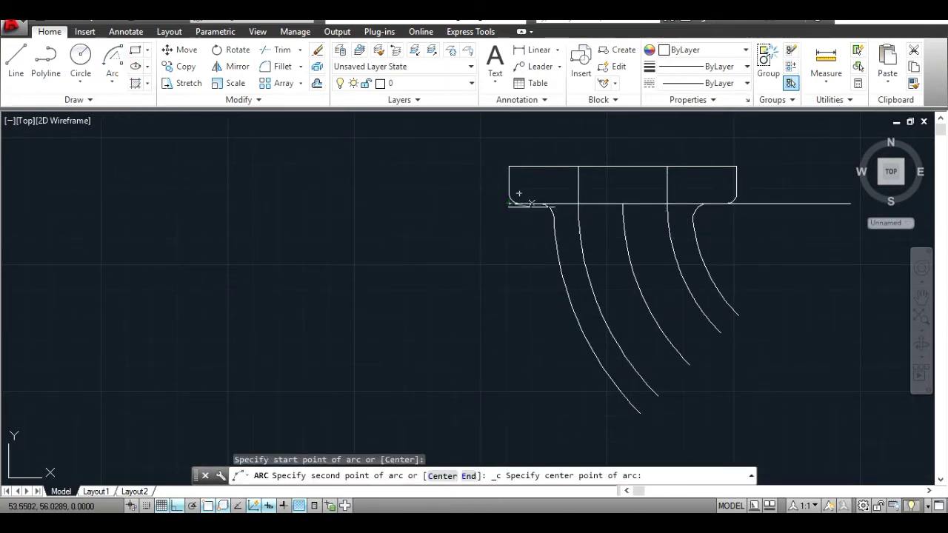
{"action": "left_click", "coordinate": [849, 203]}
{"action": "type", "text": "45"}
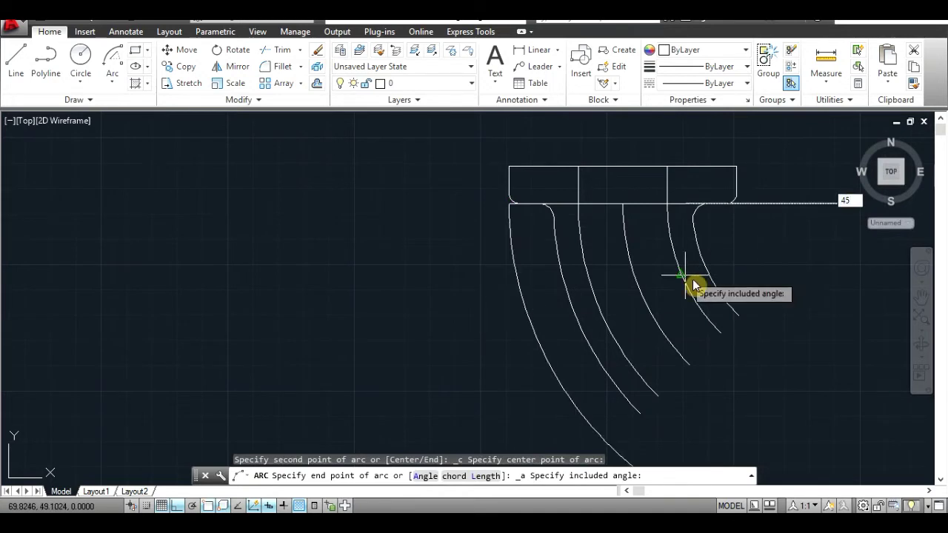
{"action": "left_click", "coordinate": [685, 275]}
{"action": "left_click", "coordinate": [921, 296]}
{"action": "left_click_drag", "start_coordinate": [808, 306], "coordinate": [669, 263]}
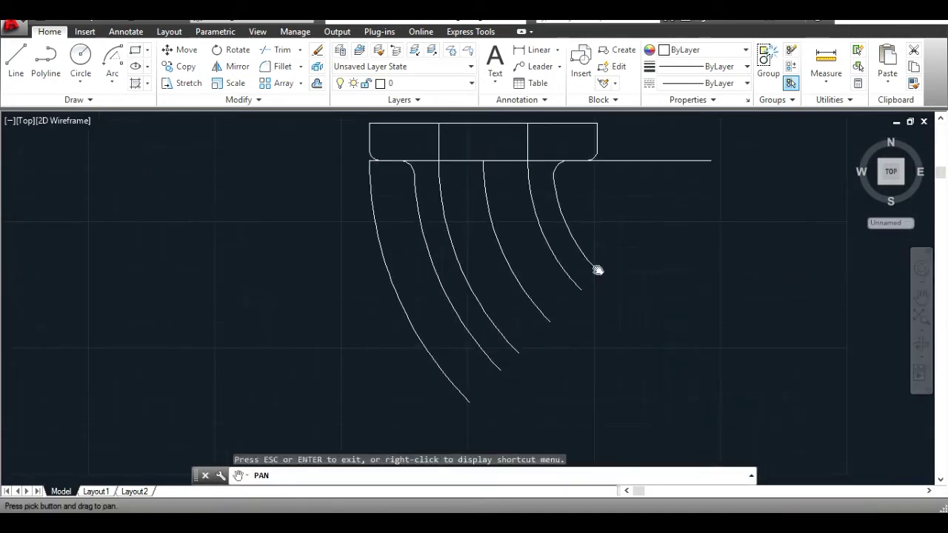
Join the arc's end to the base line's right end with a diagonal line, then select everything
{"action": "left_click", "coordinate": [30, 52]}
{"action": "left_click", "coordinate": [444, 376]}
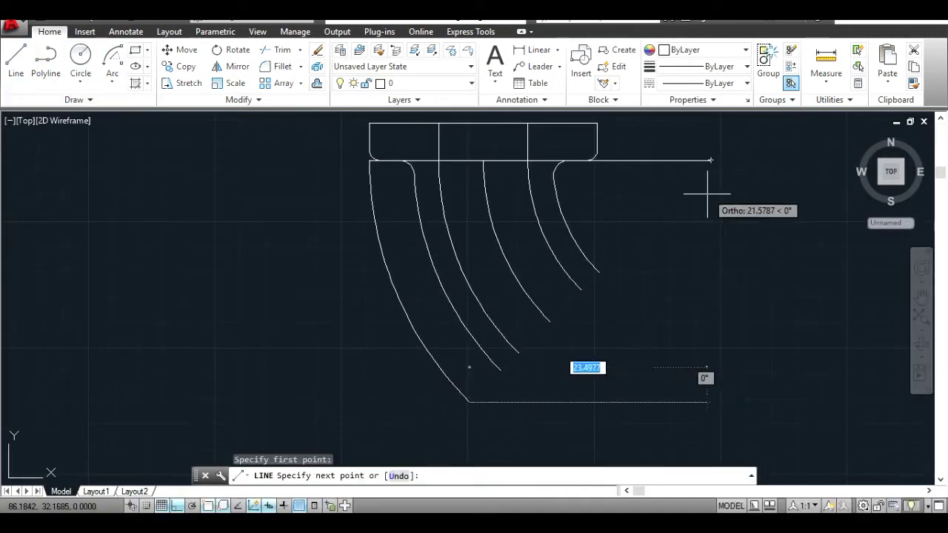
{"action": "left_click", "coordinate": [710, 160]}
{"action": "key", "text": "Return"}
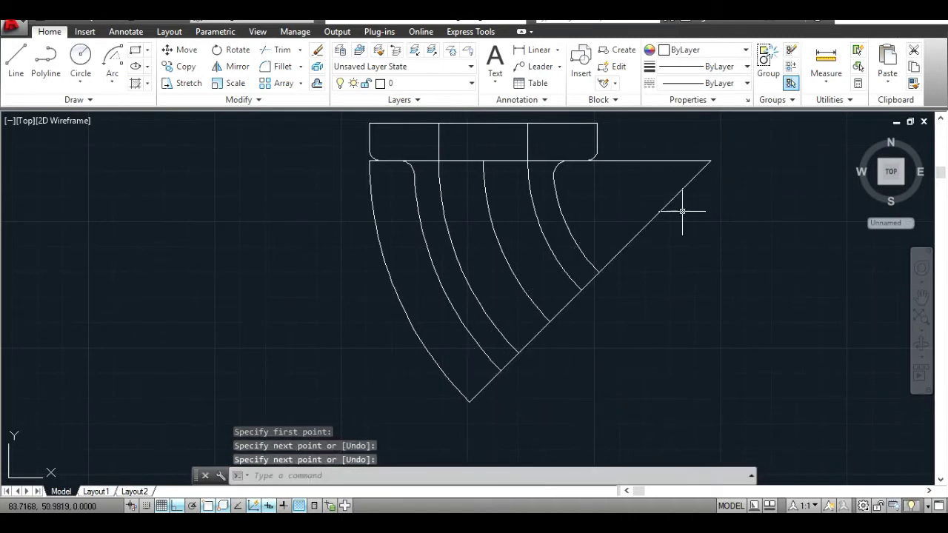
{"action": "key", "text": "ctrl+a"}
{"action": "left_click", "coordinate": [280, 49]}
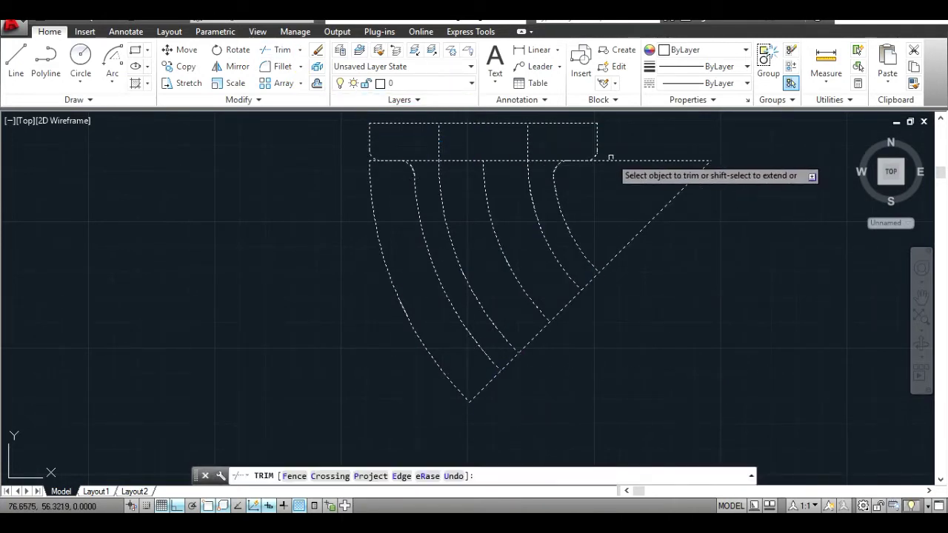
Trim the diagonal end line's overhangs back to the curved walls
{"action": "left_click", "coordinate": [375, 194]}
{"action": "left_click", "coordinate": [629, 239]}
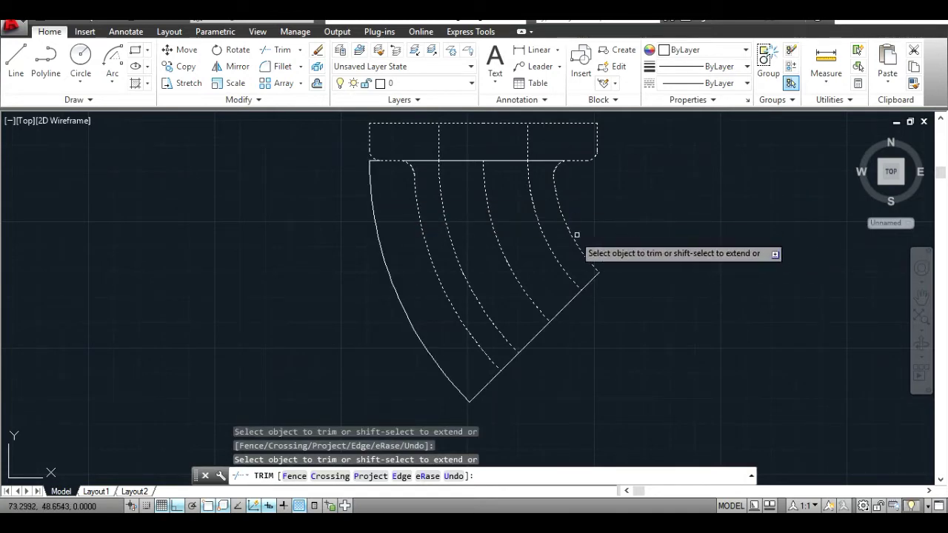
{"action": "key", "text": "Escape"}
Erase the outer construction arc and the long horizontal base line
{"action": "left_click", "coordinate": [407, 311]}
{"action": "key", "text": "Delete"}
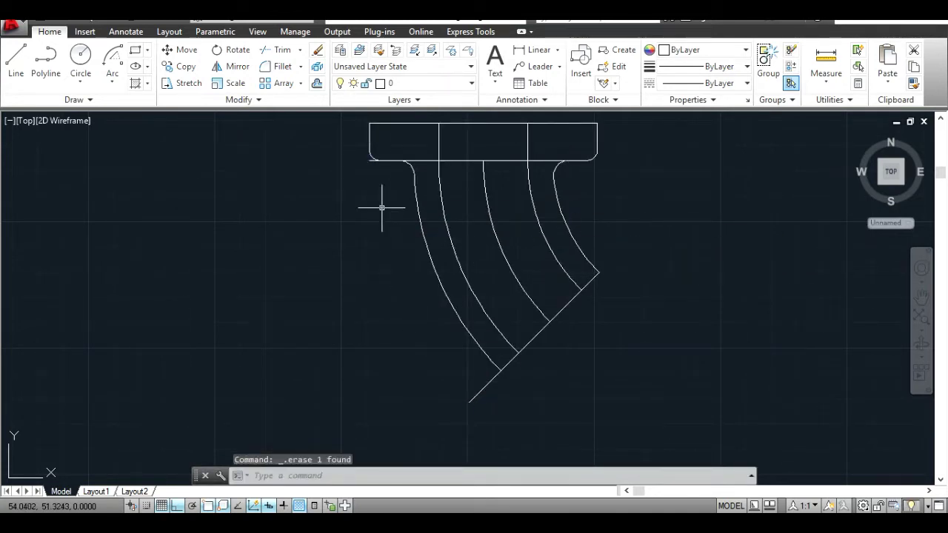
{"action": "left_click", "coordinate": [370, 160]}
{"action": "key", "text": "Delete"}
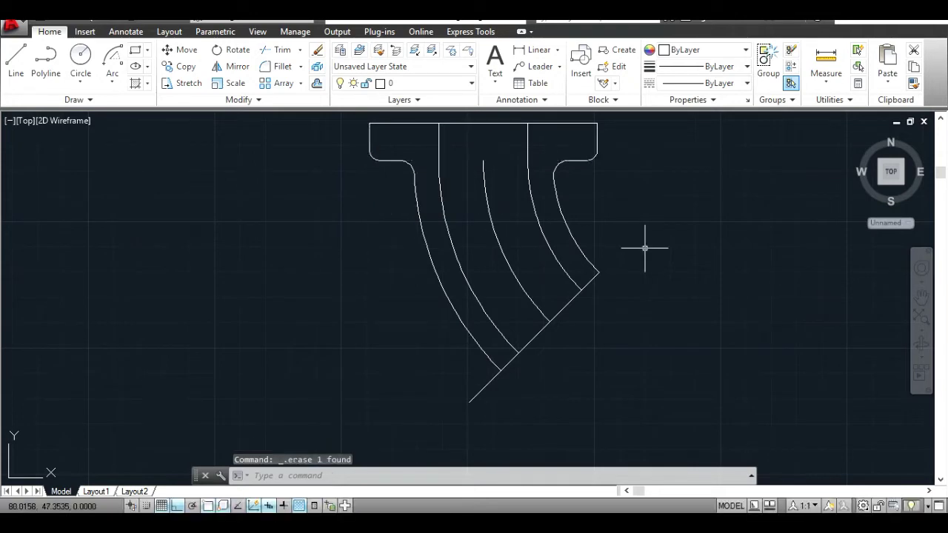
{"action": "left_click", "coordinate": [922, 298]}
{"action": "left_click_drag", "start_coordinate": [741, 371], "coordinate": [635, 271]}
{"action": "key", "text": "alt+Tab"}
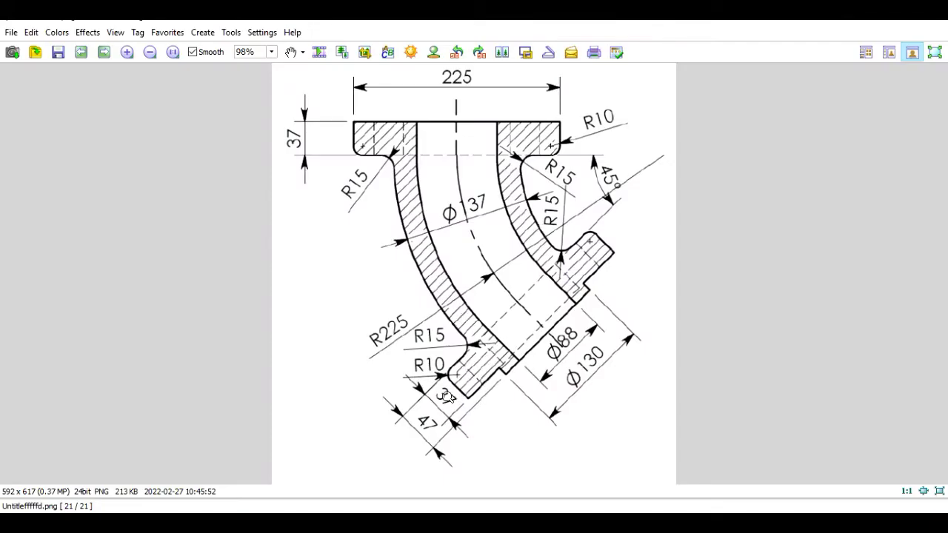
Offset the diagonal end line 3.7 units to its lower-right side
{"action": "key", "text": "alt+Tab"}
{"action": "left_click", "coordinate": [318, 85]}
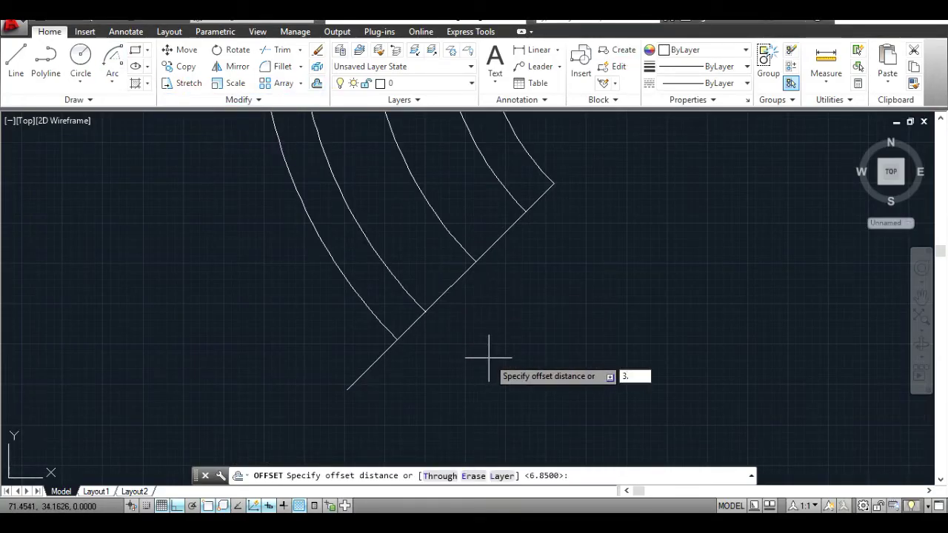
{"action": "type", "text": "7"}
{"action": "key", "text": "Return"}
{"action": "left_click", "coordinate": [379, 358]}
{"action": "left_click", "coordinate": [459, 400]}
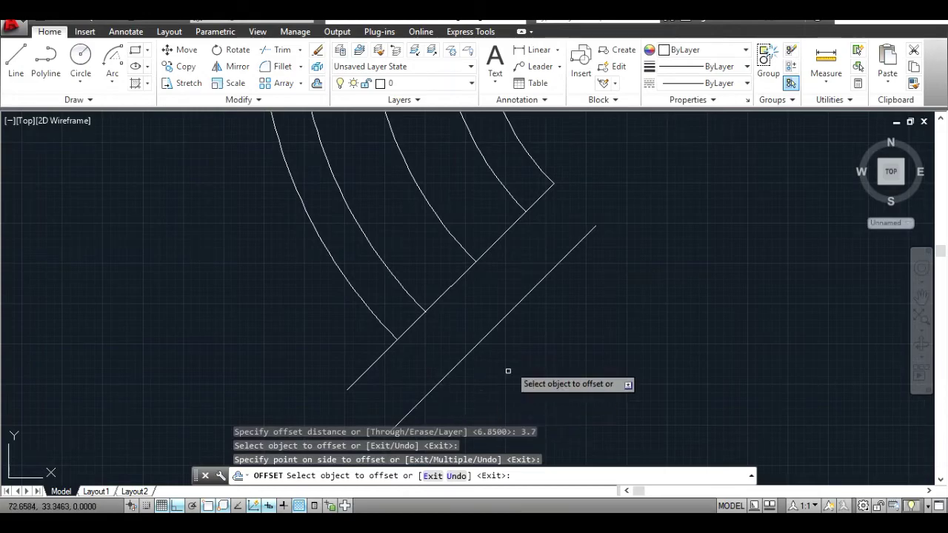
Draw a short line closing the lower ends of the two parallel diagonals
{"action": "key", "text": "alt+Tab"}
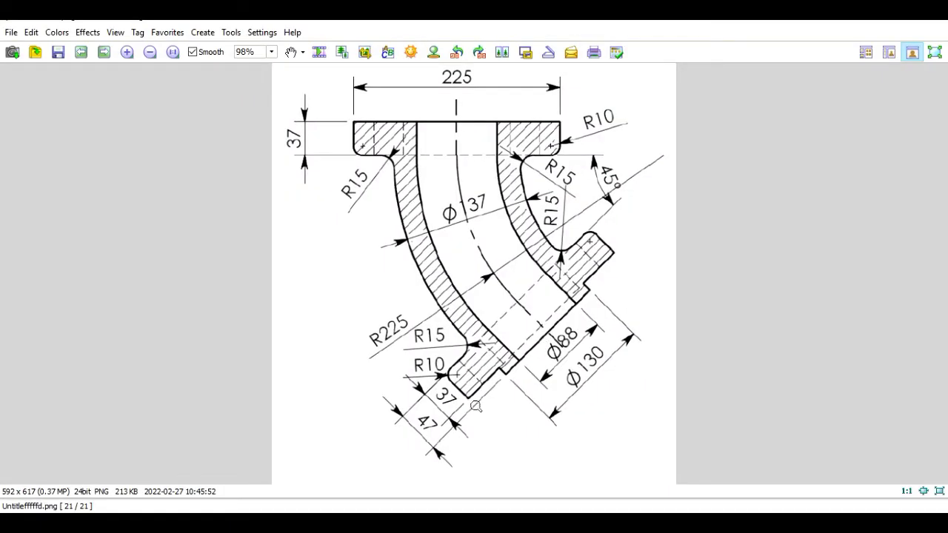
{"action": "key", "text": "alt+Tab"}
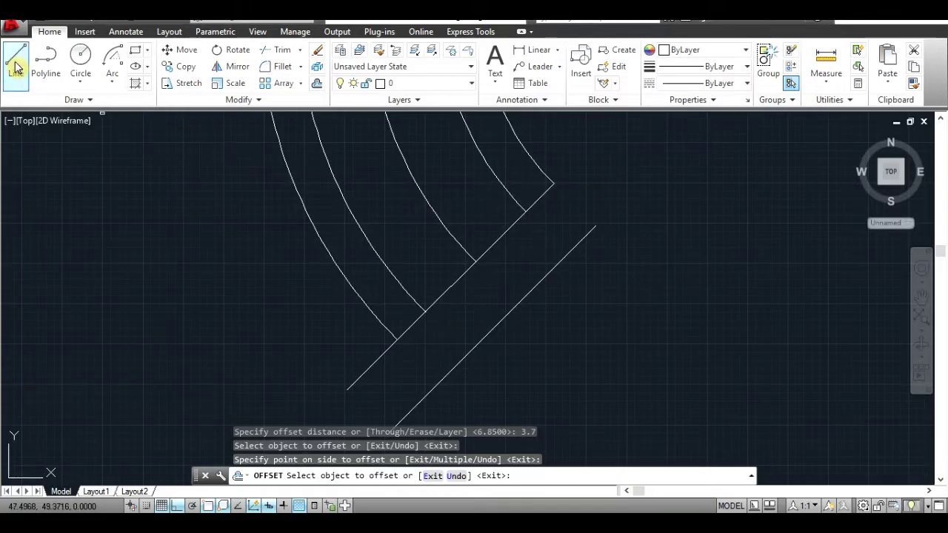
{"action": "left_click", "coordinate": [16, 59]}
{"action": "left_click", "coordinate": [390, 432]}
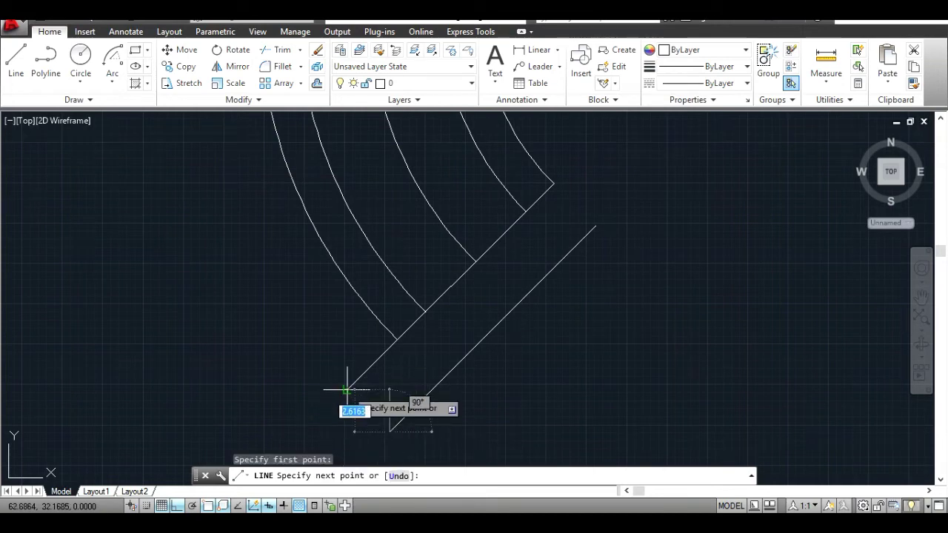
{"action": "left_click", "coordinate": [347, 390]}
{"action": "key", "text": "Return"}
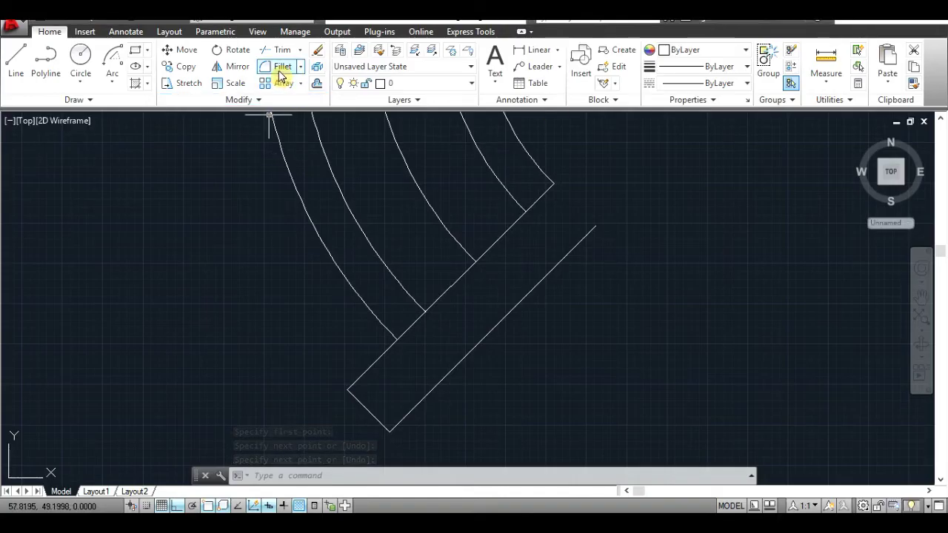
Round the lower flange's outer corner with a radius-1 fillet
{"action": "left_click", "coordinate": [282, 66]}
{"action": "left_click", "coordinate": [484, 476]}
{"action": "key", "text": "Return"}
{"action": "left_click", "coordinate": [353, 384]}
{"action": "left_click", "coordinate": [357, 396]}
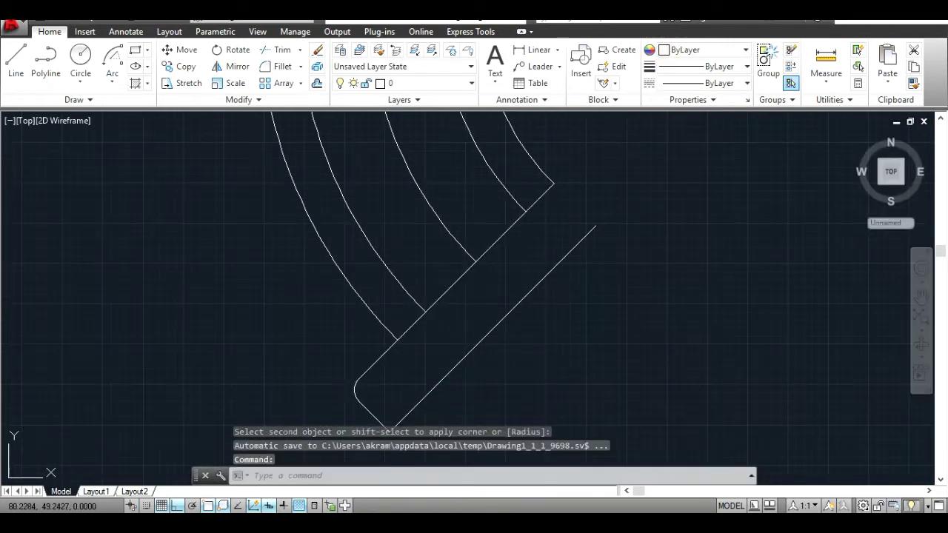
{"action": "key", "text": "alt+Tab"}
{"action": "key", "text": "alt+Tab"}
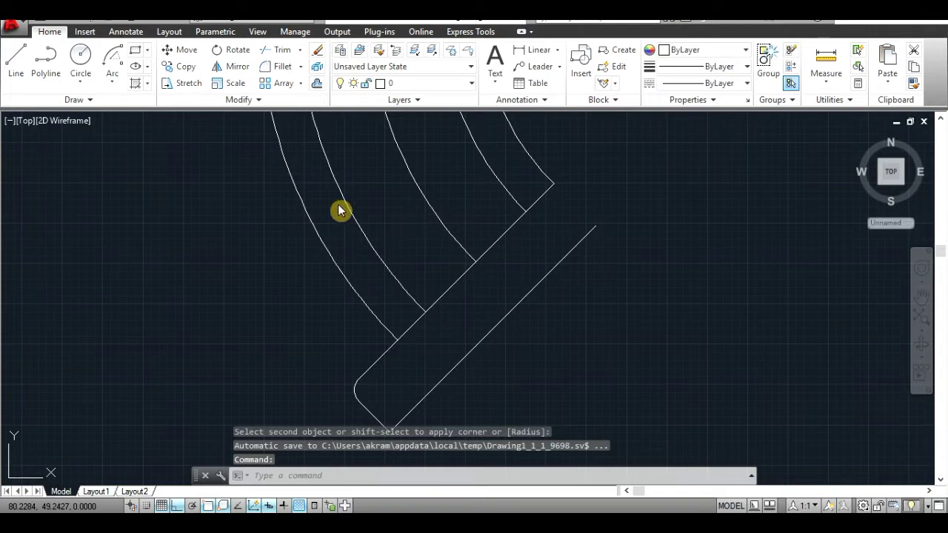
Blend the outer wall arc into the flange diagonal with a radius-1.5 fillet
{"action": "left_click", "coordinate": [282, 66]}
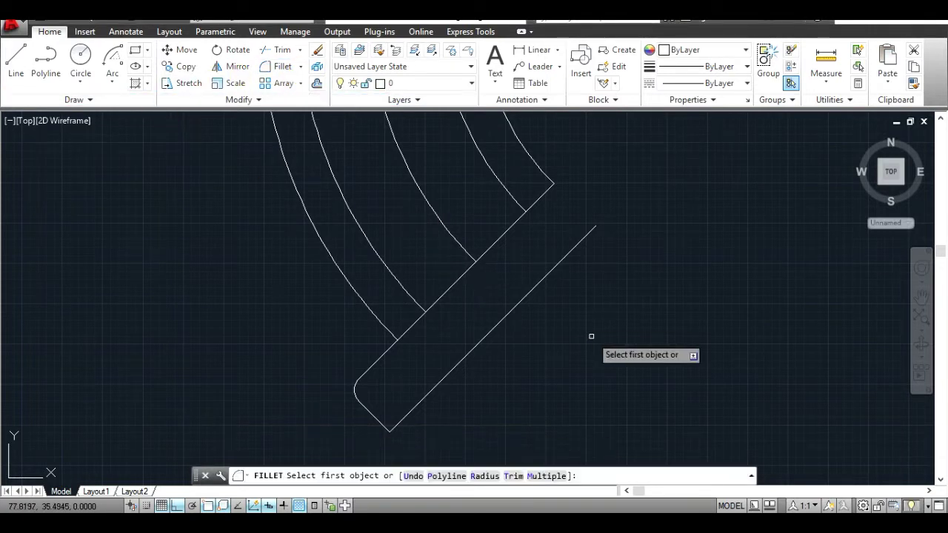
{"action": "left_click", "coordinate": [492, 480]}
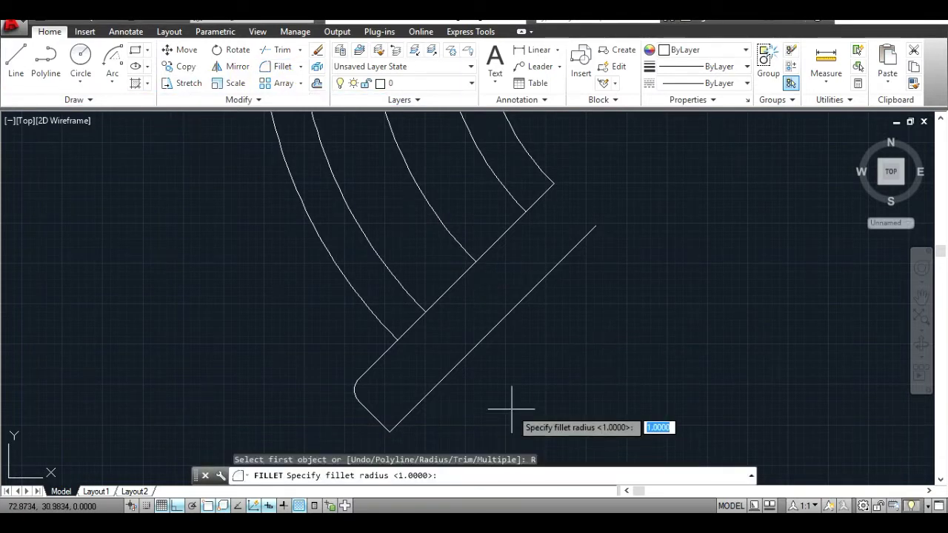
{"action": "type", "text": "1.5"}
{"action": "key", "text": "Return"}
{"action": "left_click", "coordinate": [381, 357]}
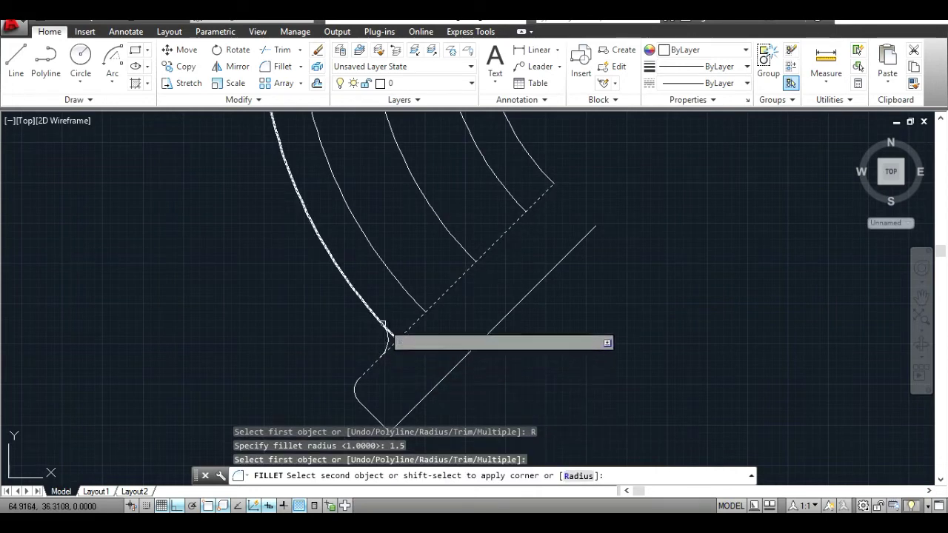
{"action": "left_click", "coordinate": [383, 323]}
{"action": "key", "text": "alt+Tab"}
{"action": "key", "text": "alt+Tab"}
{"action": "key", "text": "alt+Tab"}
{"action": "key", "text": "alt+Tab"}
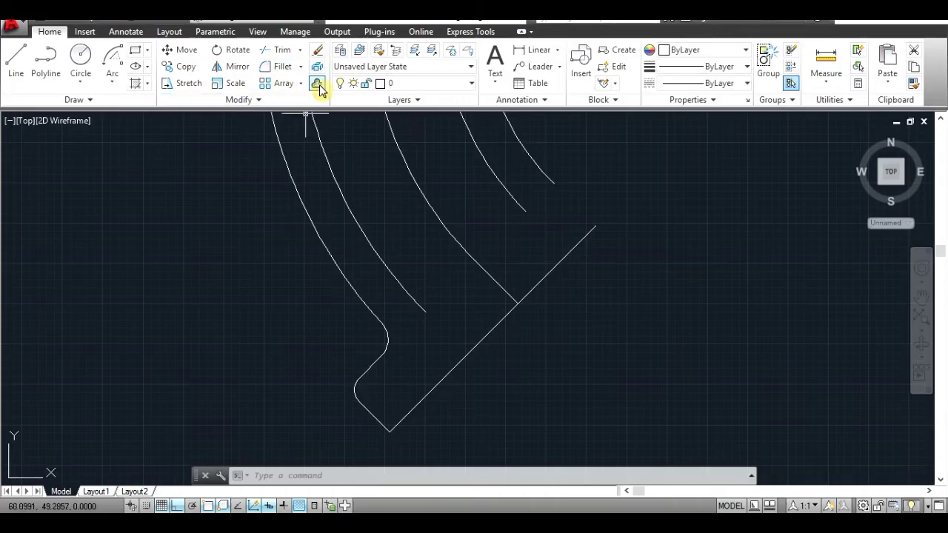
{"action": "left_click", "coordinate": [318, 85]}
{"action": "key", "text": "Return"}
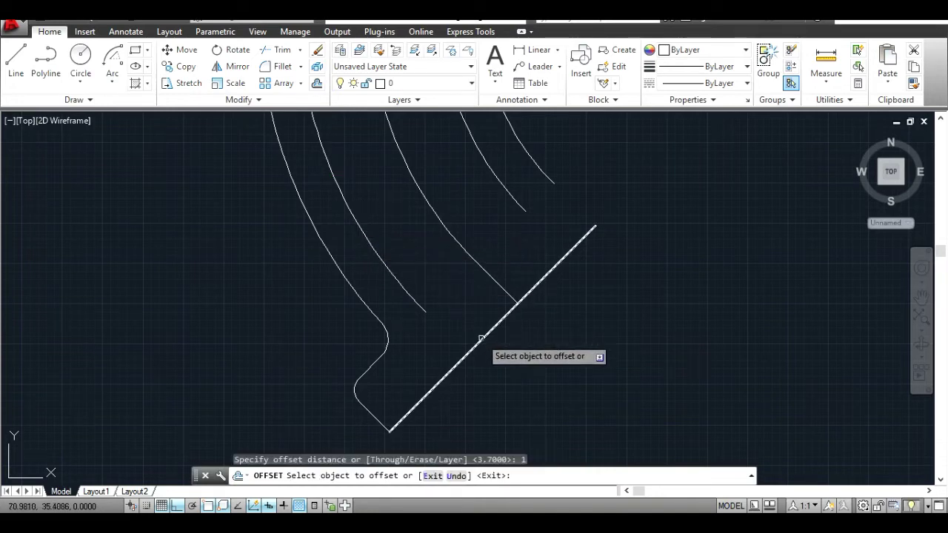
Place a parallel copy of the diagonal flange line 1 unit to its lower-right
{"action": "left_click", "coordinate": [482, 339]}
{"action": "left_click", "coordinate": [519, 345]}
{"action": "left_click", "coordinate": [921, 295]}
{"action": "left_click_drag", "start_coordinate": [758, 286], "coordinate": [741, 256]}
{"action": "key", "text": "alt+Tab"}
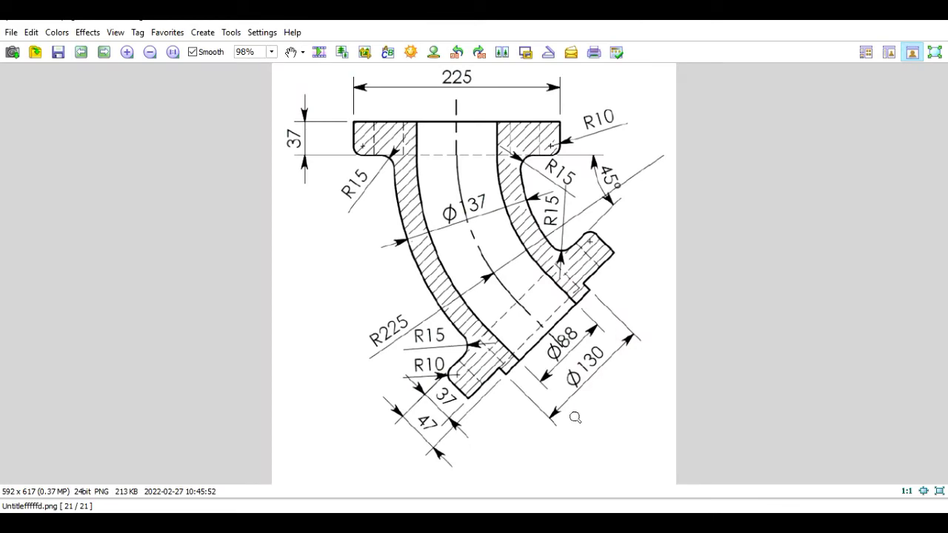
{"action": "key", "text": "alt+Tab"}
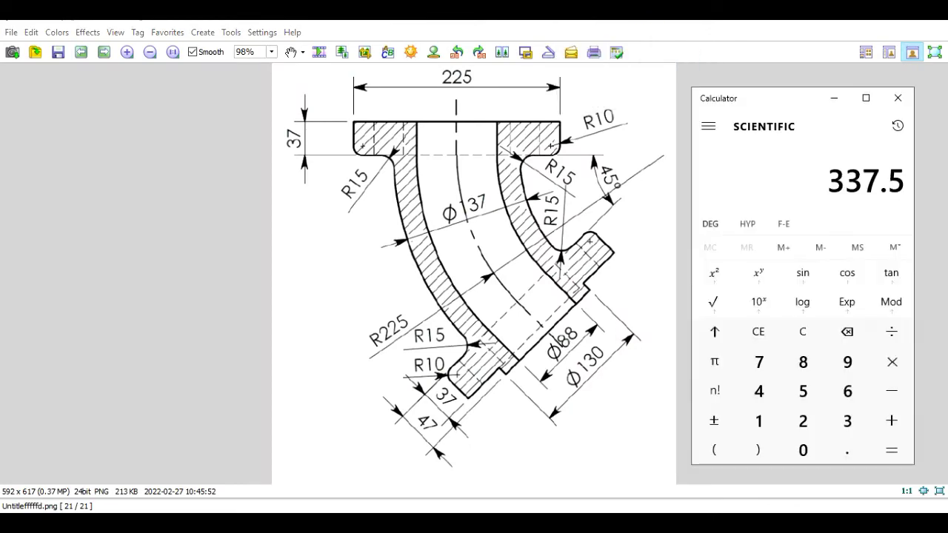
{"action": "key", "text": "Escape"}
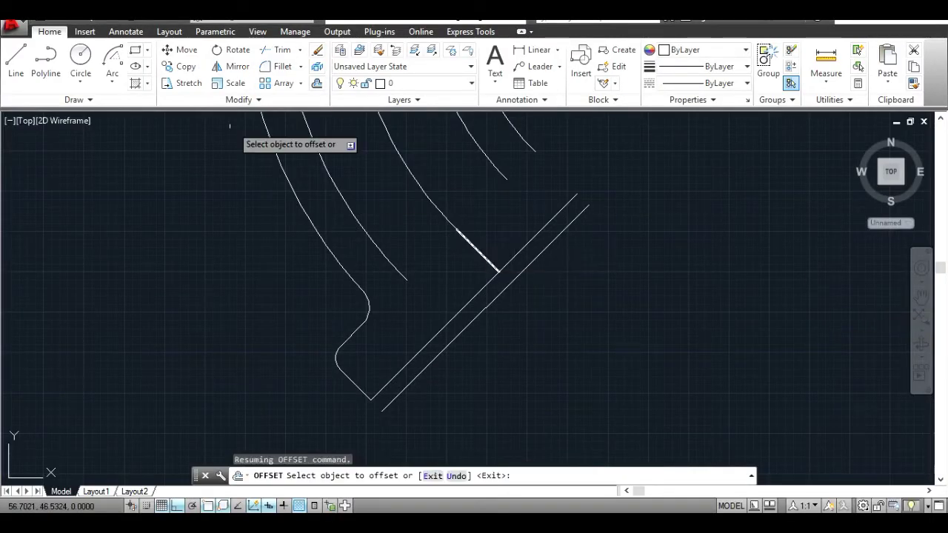
Check the reference drawing and compute 130 divided by 2 on the calculator
{"action": "left_click", "coordinate": [17, 59]}
{"action": "left_click", "coordinate": [510, 282]}
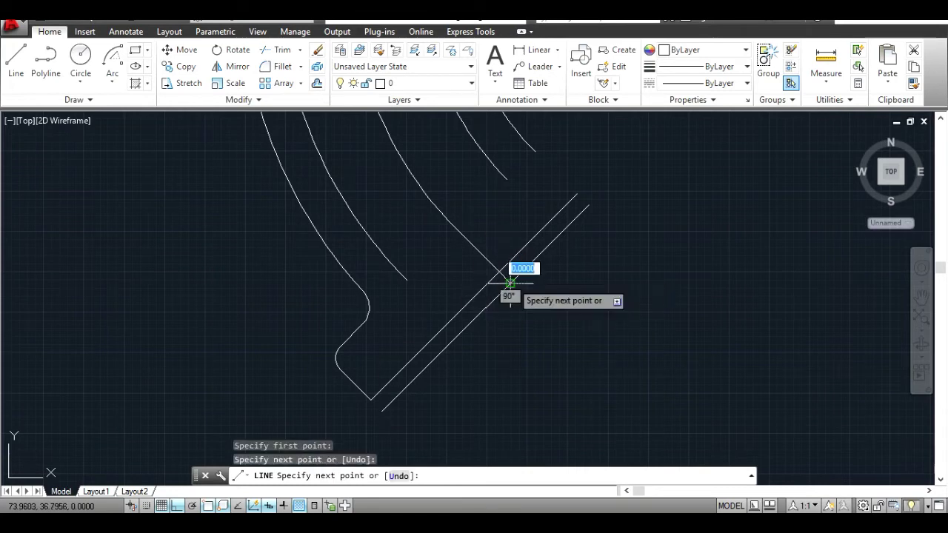
{"action": "key", "text": "alt+Tab"}
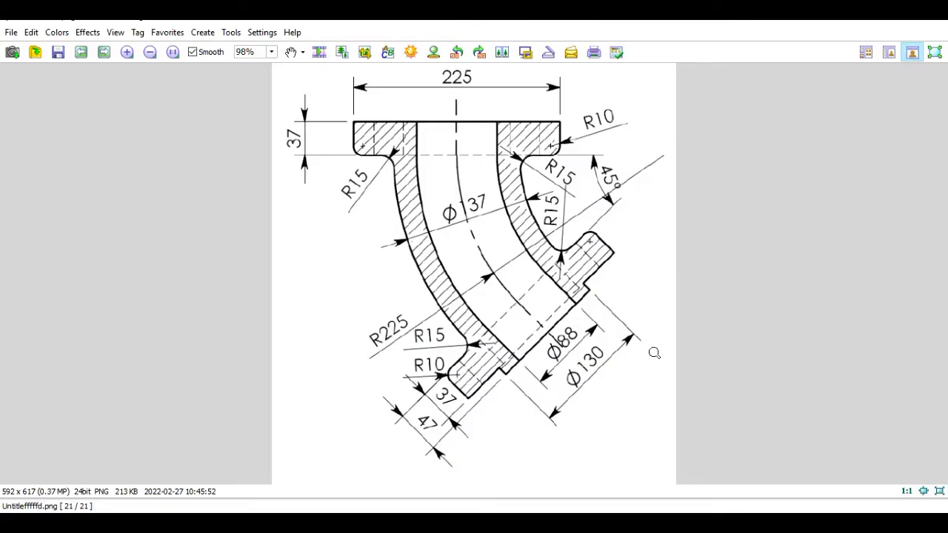
{"action": "key", "text": "alt+Tab"}
{"action": "left_click", "coordinate": [759, 420]}
{"action": "left_click", "coordinate": [847, 421]}
{"action": "left_click", "coordinate": [803, 450]}
{"action": "left_click", "coordinate": [892, 332]}
{"action": "left_click", "coordinate": [803, 421]}
{"action": "key", "text": "alt+Tab"}
{"action": "key", "text": "Escape"}
{"action": "key", "text": "Escape"}
Delete the two short stray segments near the curved wall's end
{"action": "left_click", "coordinate": [318, 83]}
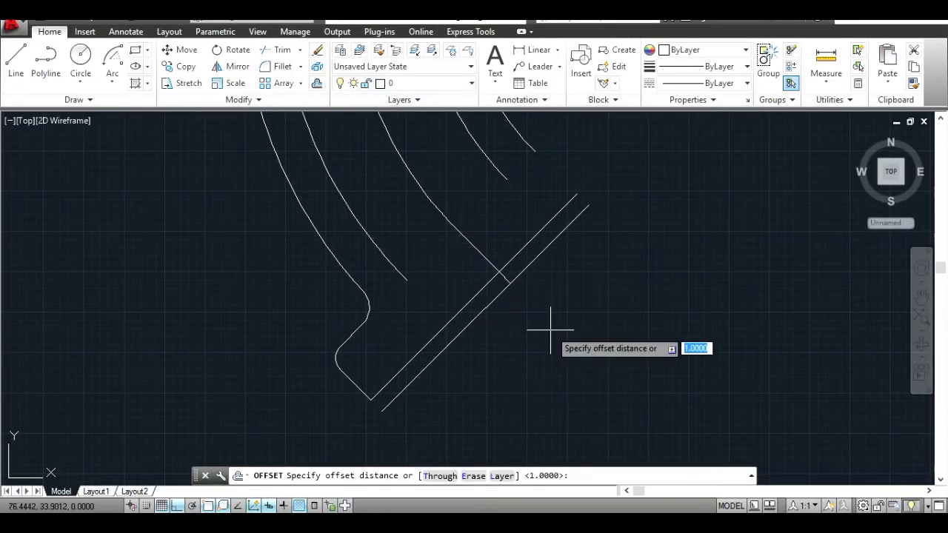
{"action": "type", "text": "6.5"}
{"action": "key", "text": "Return"}
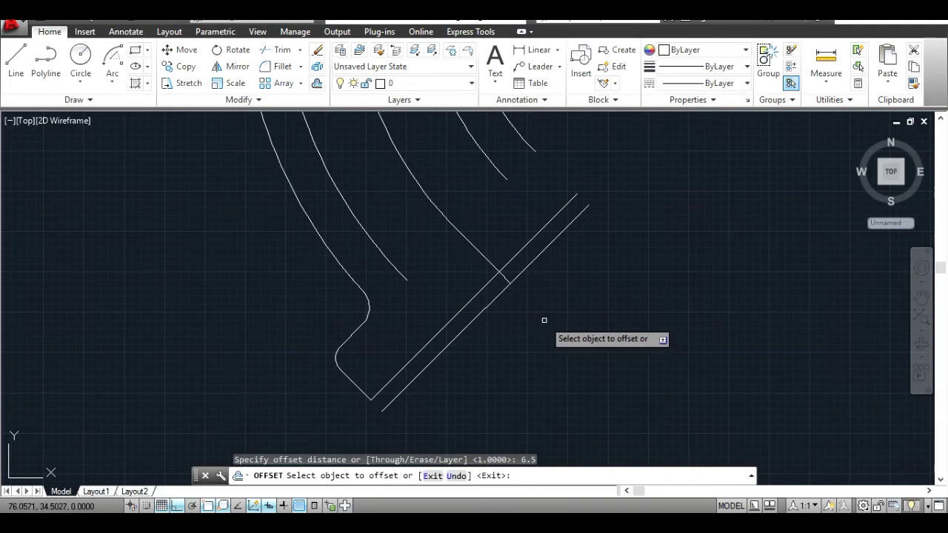
{"action": "key", "text": "Escape"}
{"action": "left_click", "coordinate": [506, 278]}
{"action": "key", "text": "Delete"}
{"action": "left_click", "coordinate": [474, 249]}
{"action": "key", "text": "Delete"}
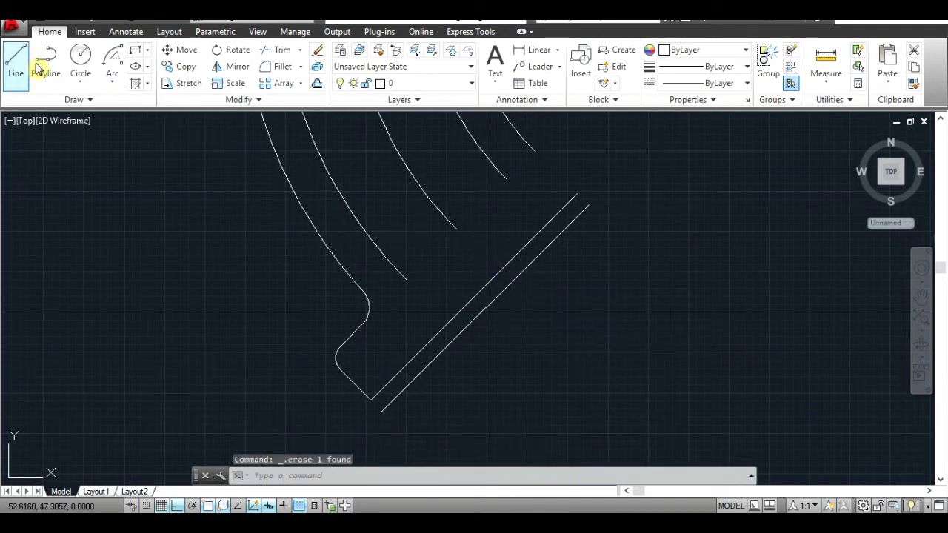
Draw a line from the curved wall's end down to the diagonal line
{"action": "left_click", "coordinate": [33, 65]}
{"action": "left_click", "coordinate": [457, 228]}
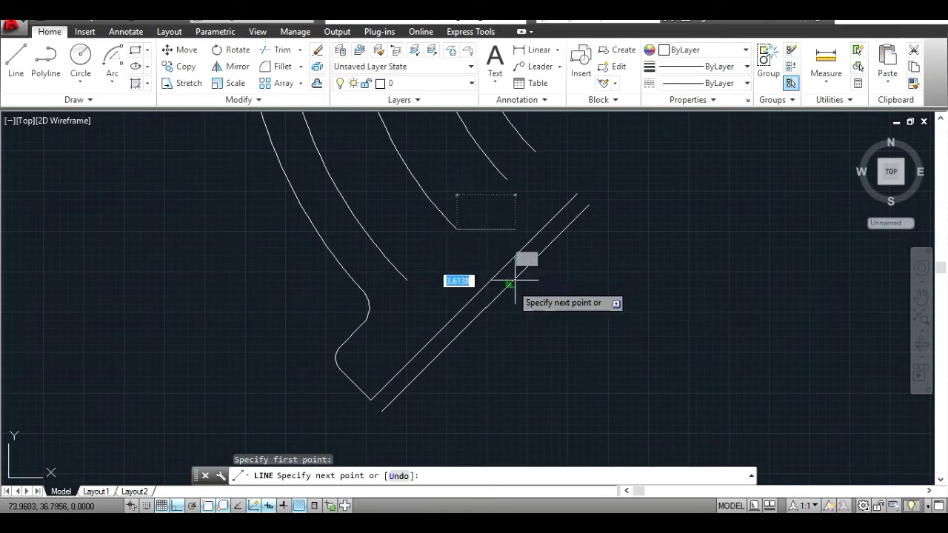
{"action": "left_click", "coordinate": [511, 283]}
{"action": "key", "text": "Return"}
{"action": "left_click", "coordinate": [921, 295]}
{"action": "mouse_move", "coordinate": [718, 312]}
{"action": "left_mouse_down"}
{"action": "mouse_move", "coordinate": [654, 275]}
{"action": "mouse_move", "coordinate": [615, 267]}
{"action": "left_mouse_up"}
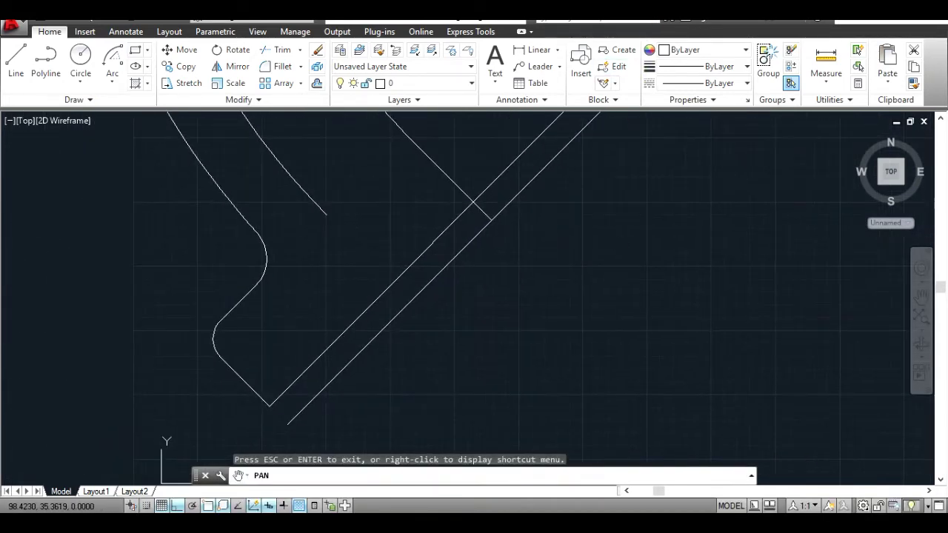
Recalculate 130 divided by 2 on the calculator, getting 65
{"action": "key", "text": "alt+Tab"}
{"action": "key", "text": "alt+Tab"}
{"action": "key", "text": "alt+Tab"}
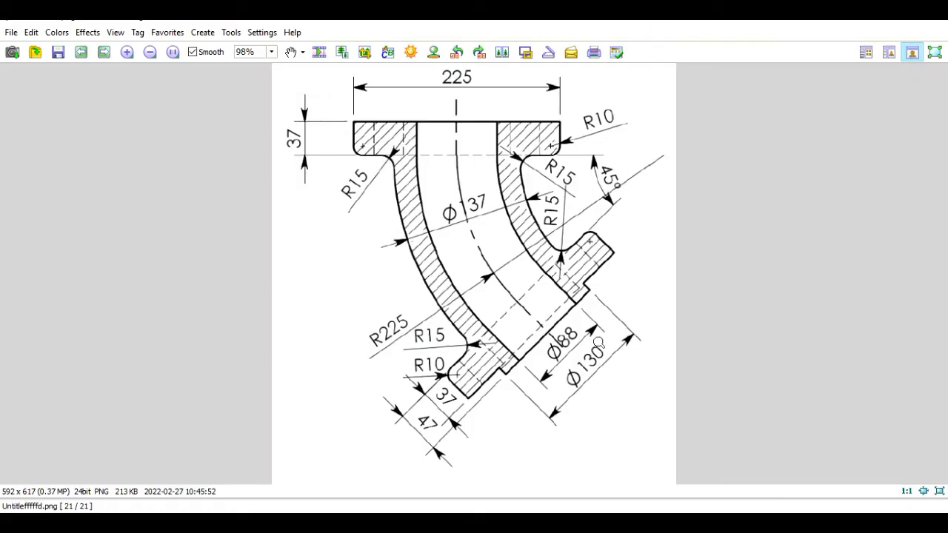
{"action": "key", "text": "alt+Tab"}
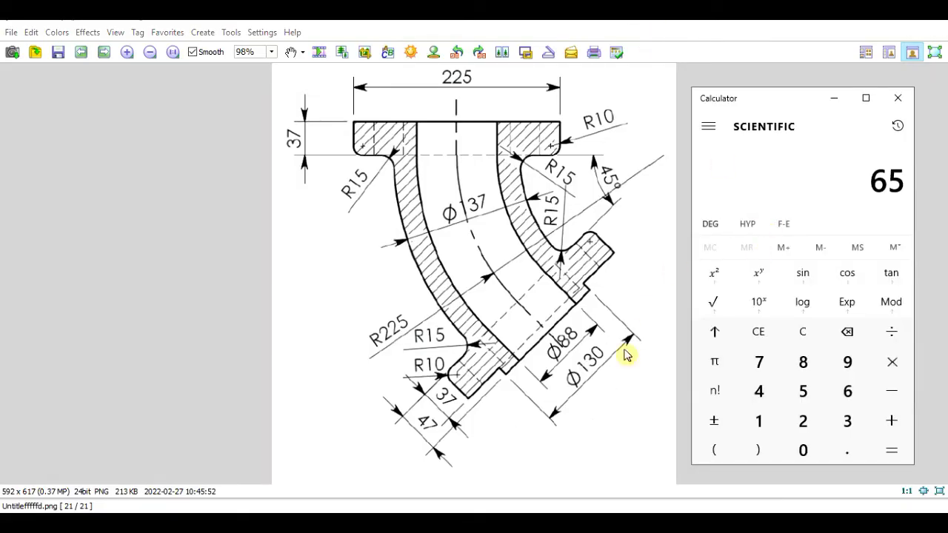
{"action": "left_click", "coordinate": [759, 421]}
{"action": "left_click", "coordinate": [848, 421]}
{"action": "left_click", "coordinate": [803, 450]}
{"action": "left_click", "coordinate": [892, 332]}
{"action": "left_click", "coordinate": [807, 426]}
{"action": "left_click", "coordinate": [892, 450]}
{"action": "key", "text": "alt+Tab"}
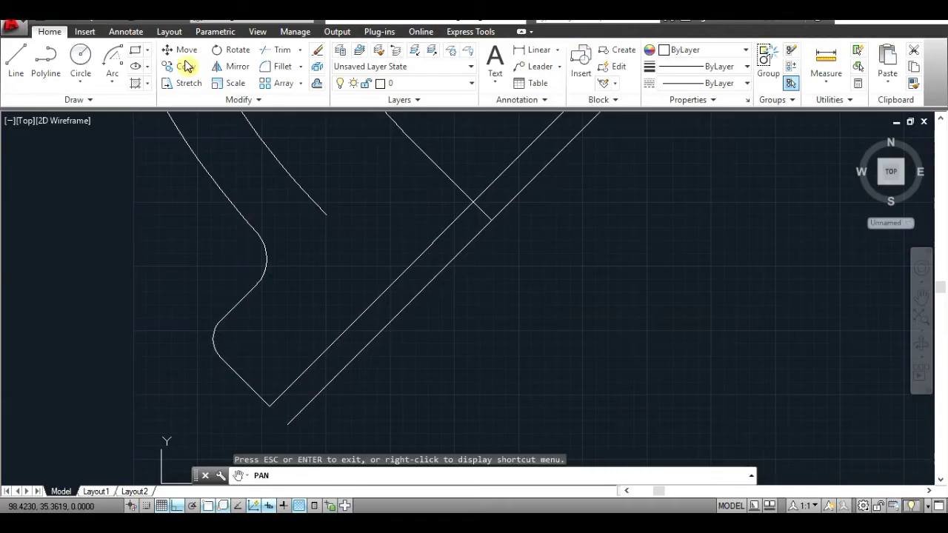
Offset the short connecting line 6.5 units toward the flange side
{"action": "type", "text": "o"}
{"action": "key", "text": "Return"}
{"action": "key", "text": "Return"}
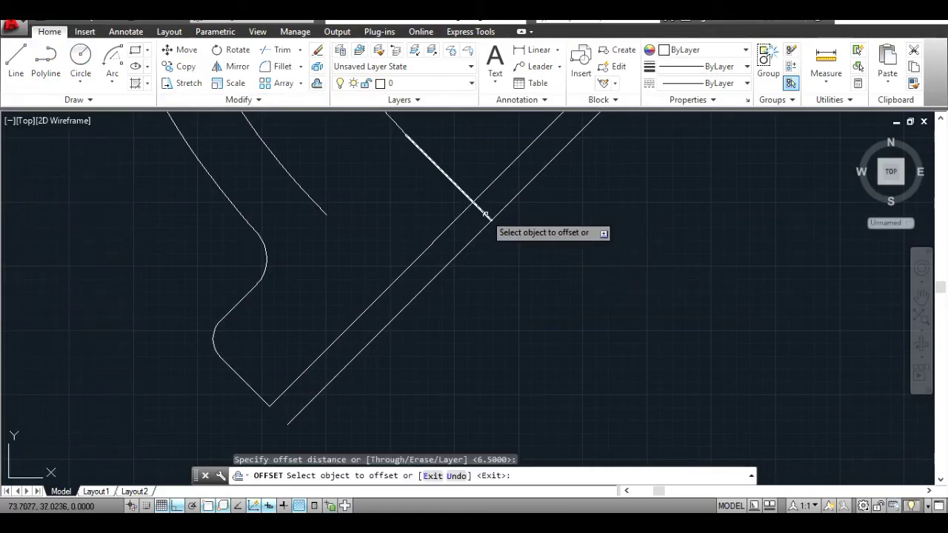
{"action": "left_click", "coordinate": [486, 213]}
{"action": "left_click", "coordinate": [379, 320]}
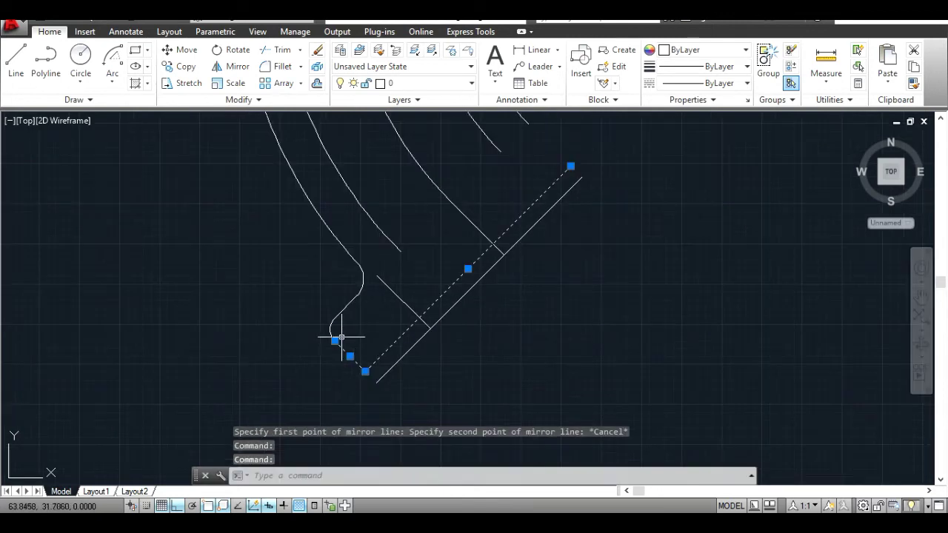
Mirror the rounded flange corner across the diagonal to its far end, keeping the original
{"action": "left_click", "coordinate": [333, 328]}
{"action": "left_click", "coordinate": [333, 318]}
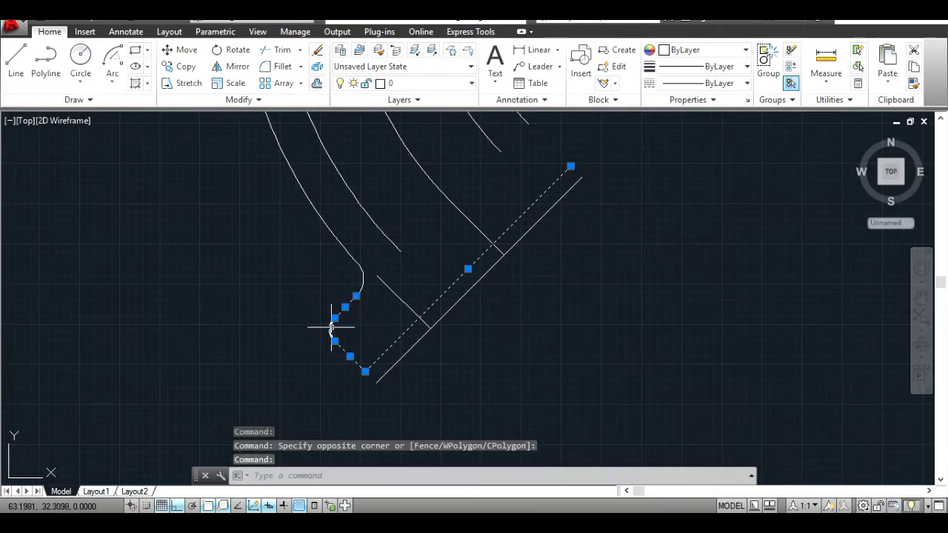
{"action": "left_click", "coordinate": [231, 66]}
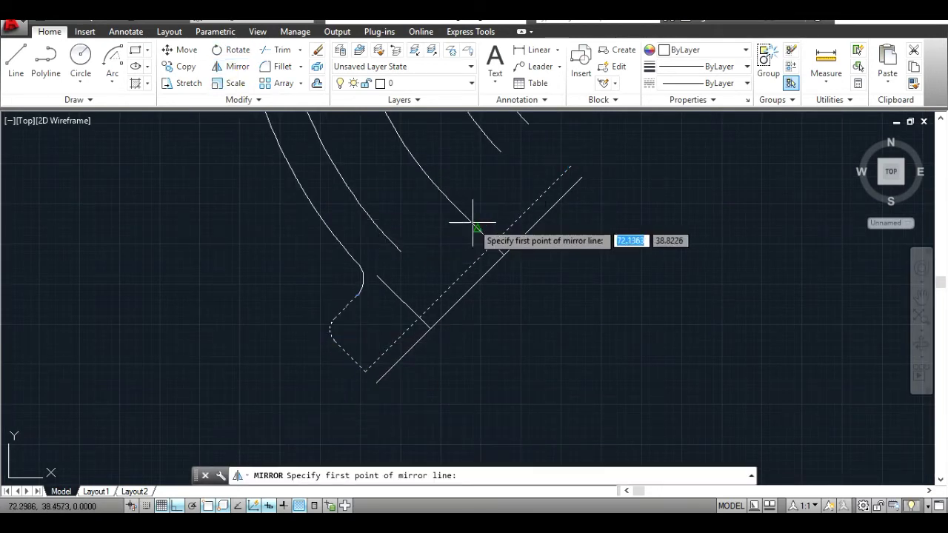
{"action": "left_click", "coordinate": [454, 205]}
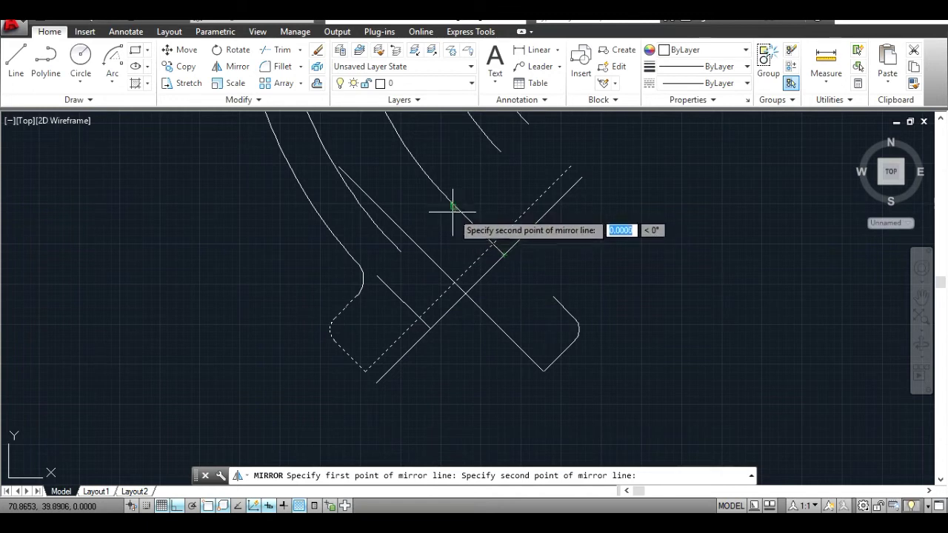
{"action": "left_click", "coordinate": [508, 257]}
{"action": "key", "text": "Return"}
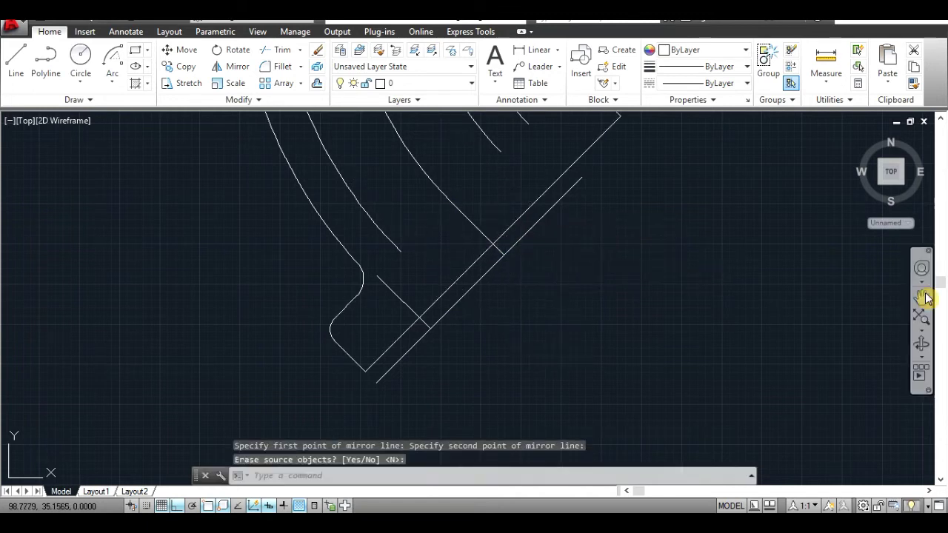
{"action": "left_click", "coordinate": [922, 296]}
{"action": "left_click_drag", "start_coordinate": [684, 246], "coordinate": [628, 302]}
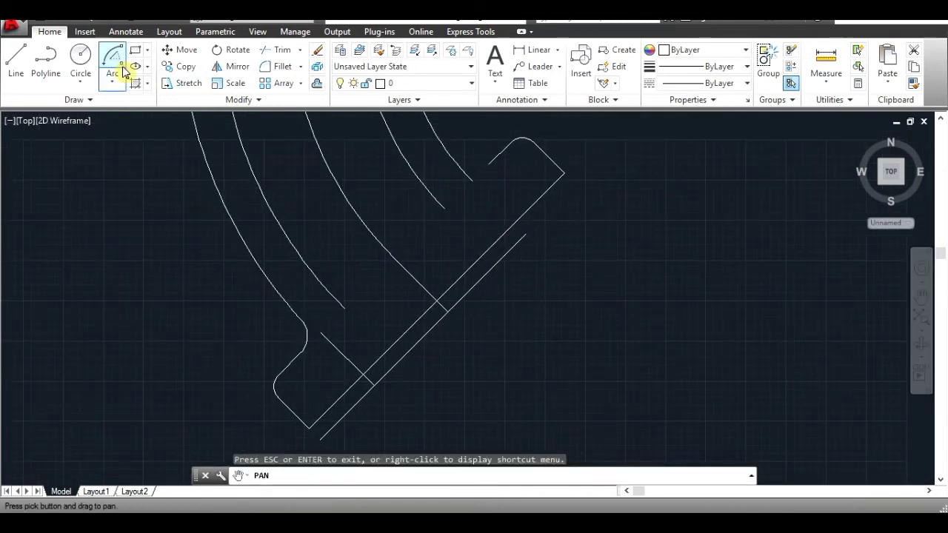
Draw a short line segment near the mirrored flange
{"action": "left_click", "coordinate": [17, 60]}
{"action": "left_click", "coordinate": [487, 162]}
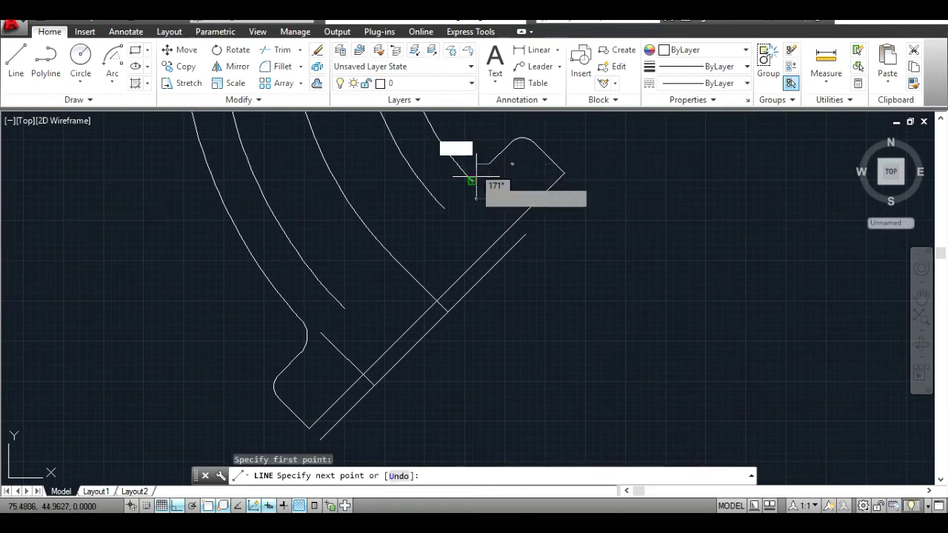
{"action": "left_click", "coordinate": [477, 176]}
{"action": "key", "text": "Escape"}
{"action": "left_click", "coordinate": [921, 296]}
{"action": "scroll", "coordinate": [548, 316], "scroll_direction": "up", "scroll_amount": 2}
{"action": "scroll", "coordinate": [548, 316], "scroll_direction": "up", "scroll_amount": 2}
{"action": "left_click_drag", "start_coordinate": [556, 296], "coordinate": [638, 348]}
Round the V-shaped corner between the inner wall and mirrored flange with radius 1.5
{"action": "left_click", "coordinate": [282, 66]}
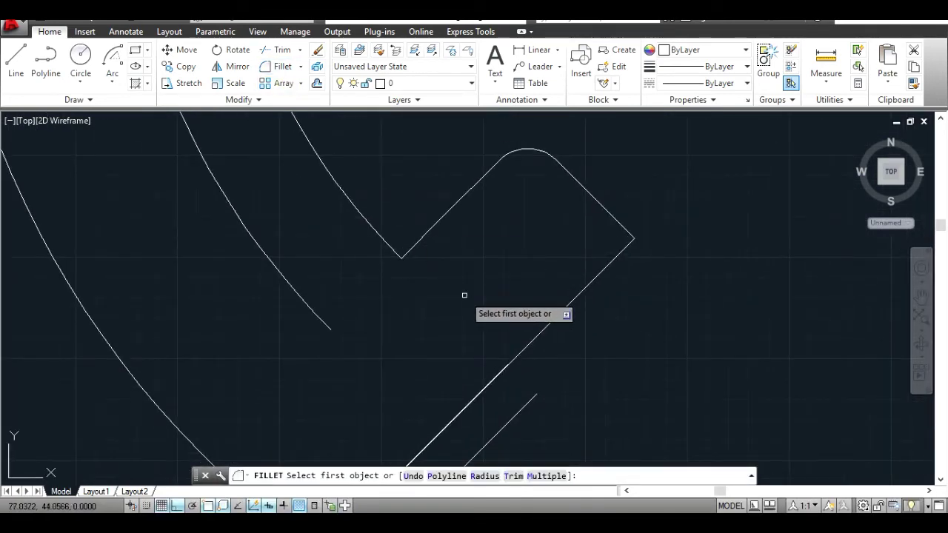
{"action": "left_click", "coordinate": [486, 475]}
{"action": "type", "text": "1.5"}
{"action": "key", "text": "Return"}
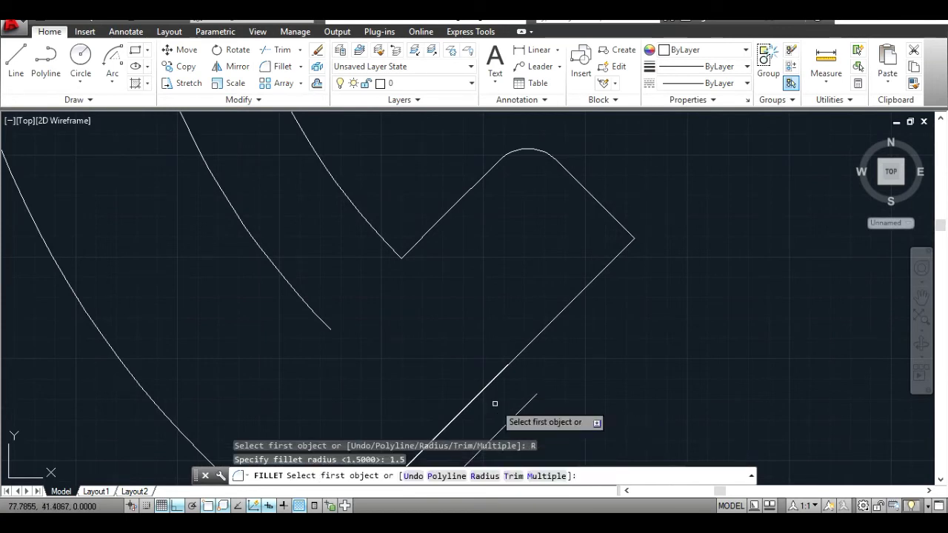
{"action": "left_click", "coordinate": [387, 238]}
{"action": "left_click", "coordinate": [426, 234]}
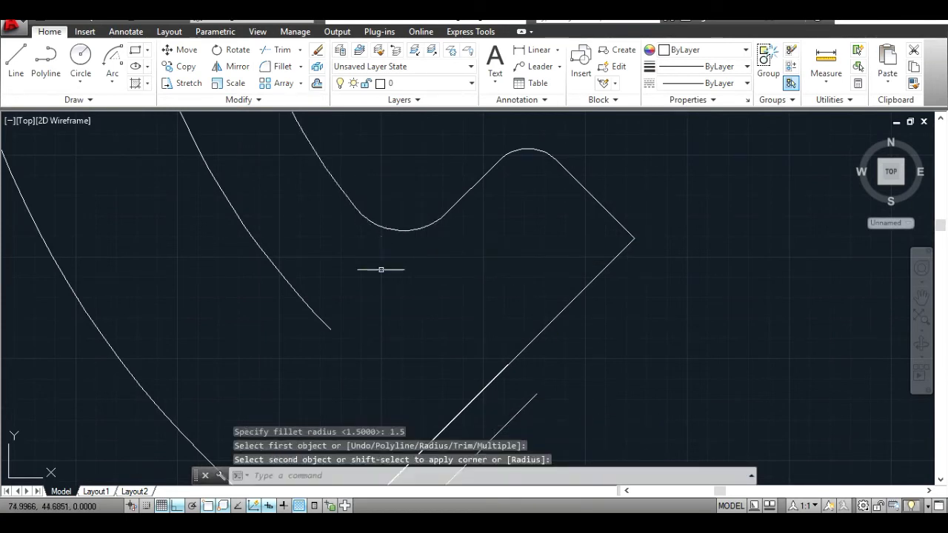
{"action": "scroll", "coordinate": [381, 269], "scroll_direction": "down", "scroll_amount": 2}
{"action": "key", "text": "Escape"}
Delete the stray diagonal line left near the flange
{"action": "left_click", "coordinate": [297, 319]}
{"action": "key", "text": "Delete"}
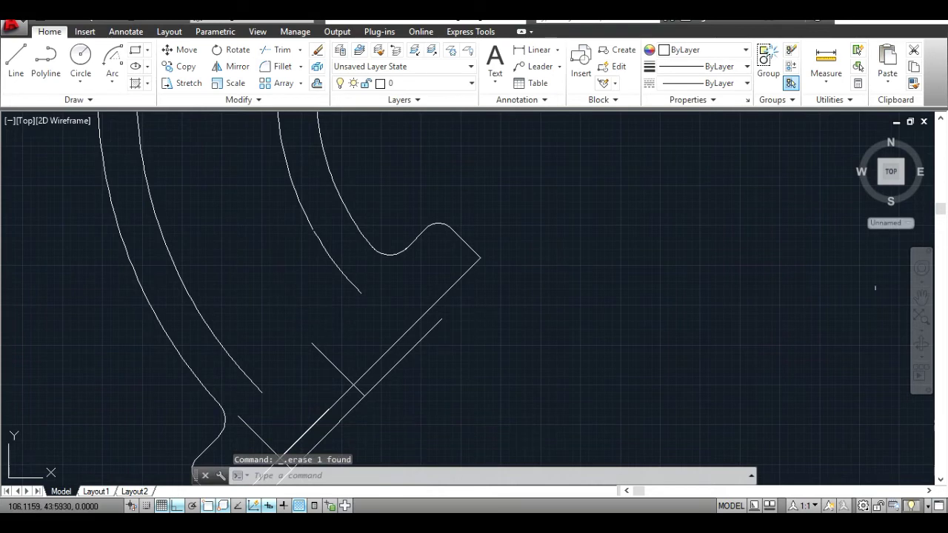
{"action": "left_click", "coordinate": [920, 300]}
{"action": "left_click_drag", "start_coordinate": [543, 353], "coordinate": [604, 248]}
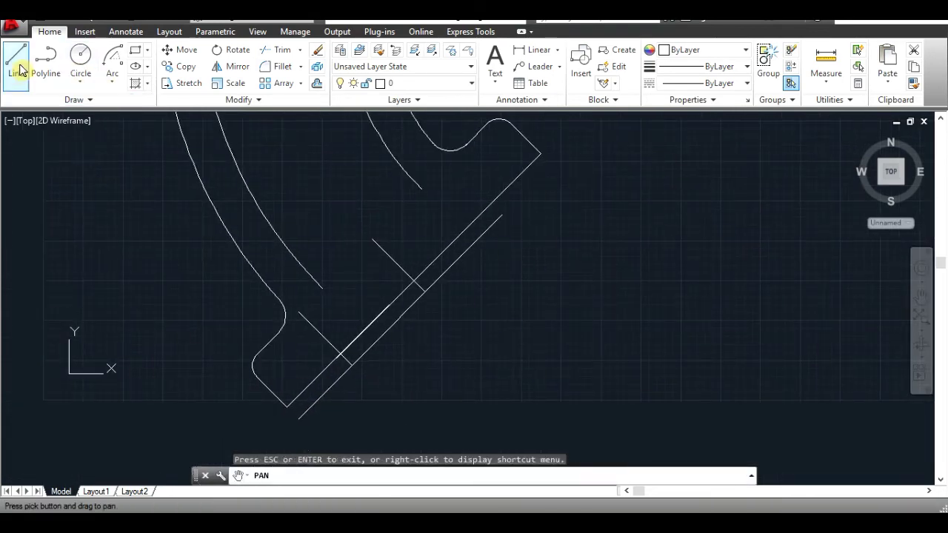
Offset the short diagonal line 6.5 to the upper right, then delete that copy
{"action": "left_click", "coordinate": [317, 83]}
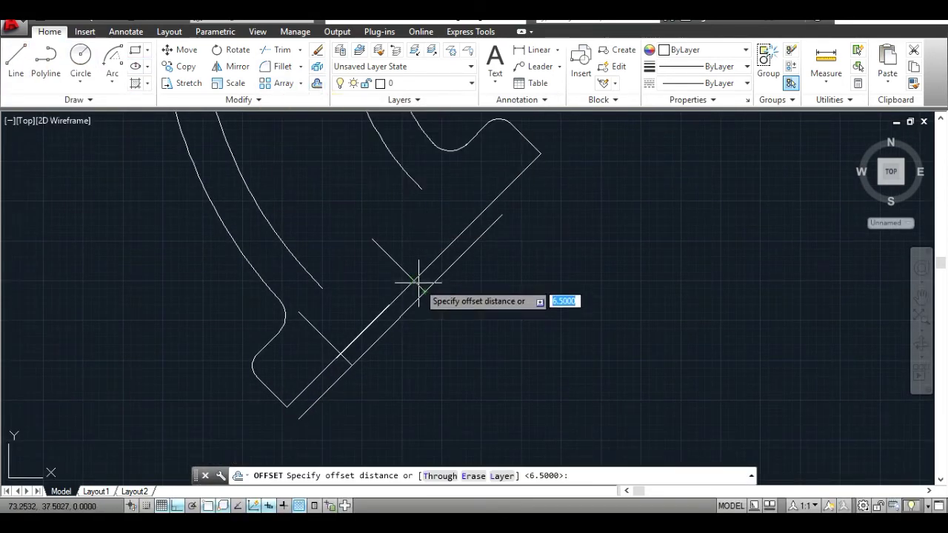
{"action": "key", "text": "Return"}
{"action": "left_click", "coordinate": [415, 278]}
{"action": "left_click", "coordinate": [476, 255]}
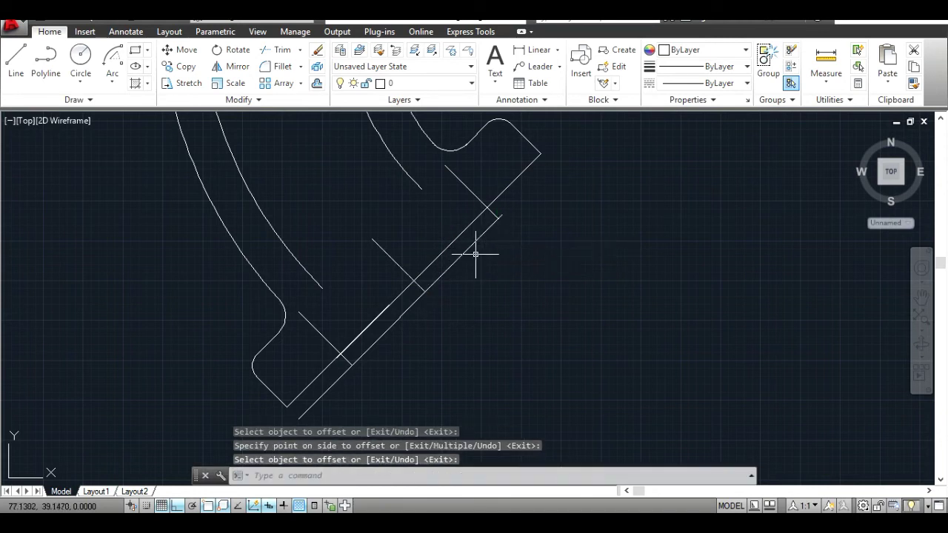
{"action": "key", "text": "Return"}
{"action": "left_click", "coordinate": [462, 255]}
{"action": "key", "text": "Delete"}
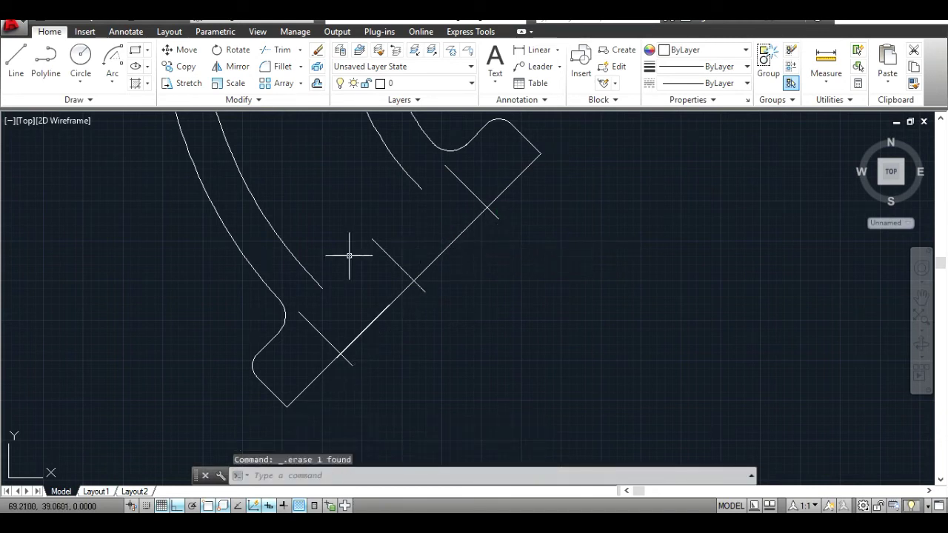
Draw a new line from the short diagonal's end parallel to the lower flange face
{"action": "left_click", "coordinate": [17, 59]}
{"action": "left_click", "coordinate": [352, 365]}
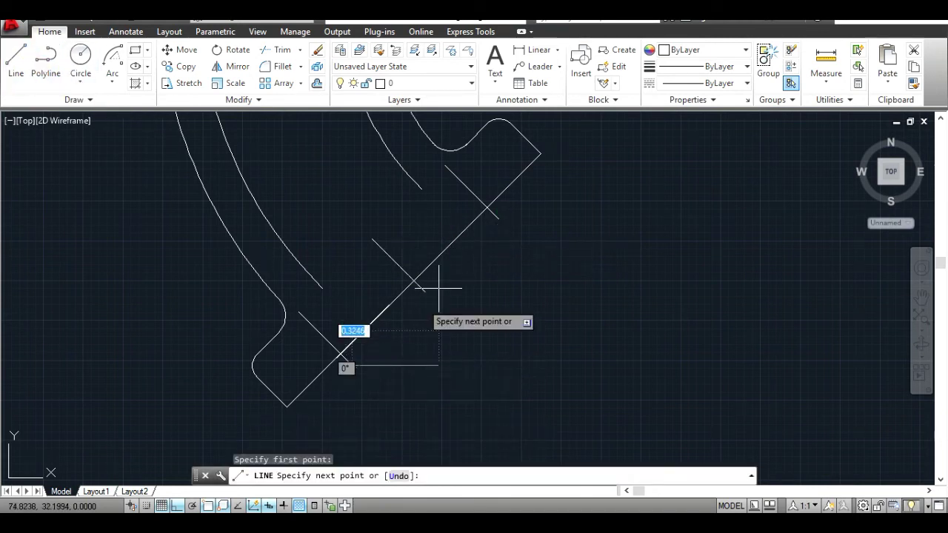
{"action": "left_click", "coordinate": [498, 219]}
{"action": "key", "text": "Return"}
{"action": "key", "text": "Return"}
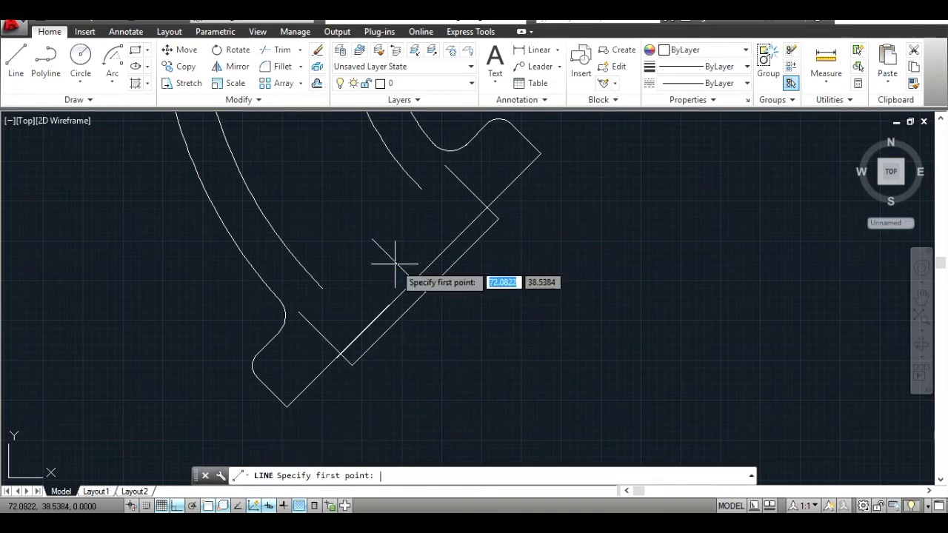
{"action": "key", "text": "alt+Tab"}
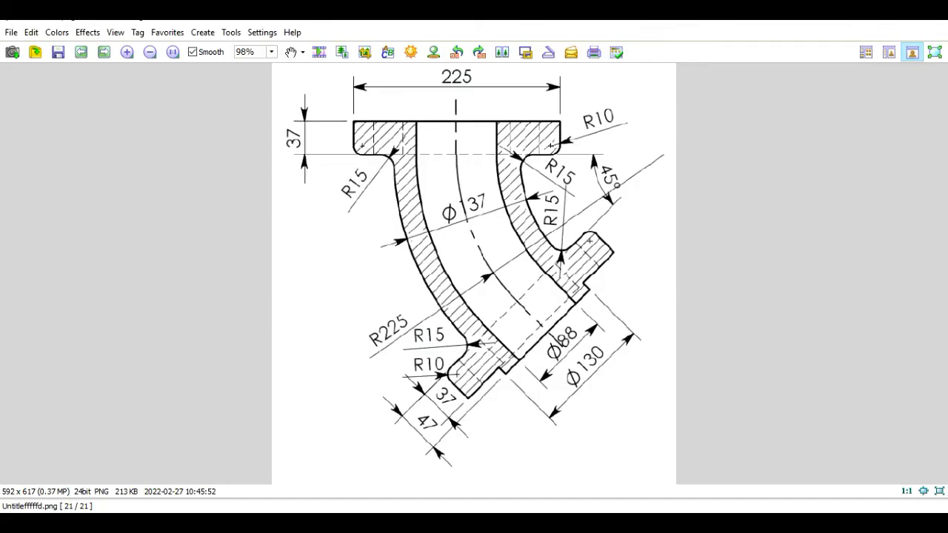
{"action": "key", "text": "alt+Tab"}
Select all objects as cutting edges and start TRIM
{"action": "key", "text": "Escape"}
{"action": "key", "text": "ctrl+a"}
{"action": "type", "text": "tr"}
{"action": "key", "text": "Return"}
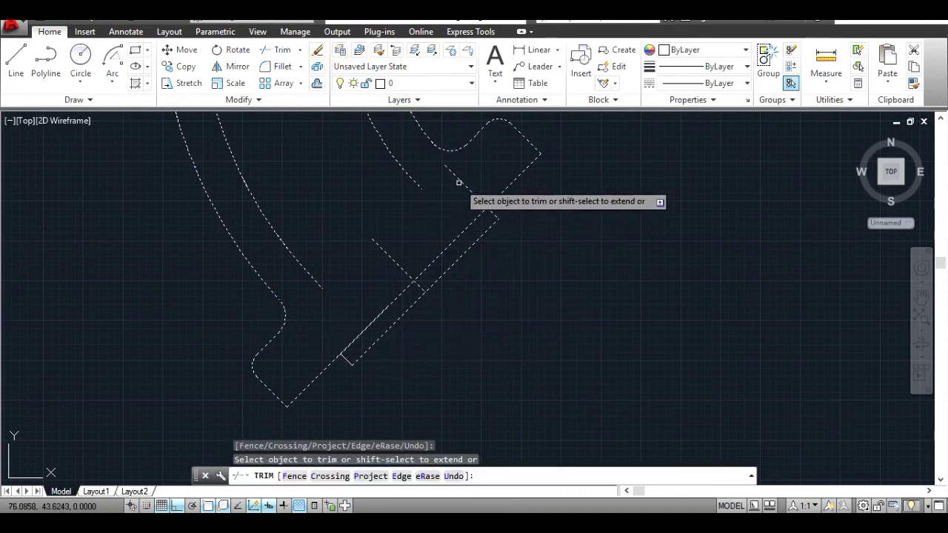
Trim away an overhanging line end near the spigot
{"action": "left_click", "coordinate": [458, 183]}
{"action": "key", "text": "alt+Tab"}
{"action": "key", "text": "alt+Tab"}
{"action": "key", "text": "Escape"}
{"action": "left_click", "coordinate": [508, 252]}
{"action": "key", "text": "Escape"}
Draw a line from the outline's endpoint to the spigot edge
{"action": "left_click", "coordinate": [15, 59]}
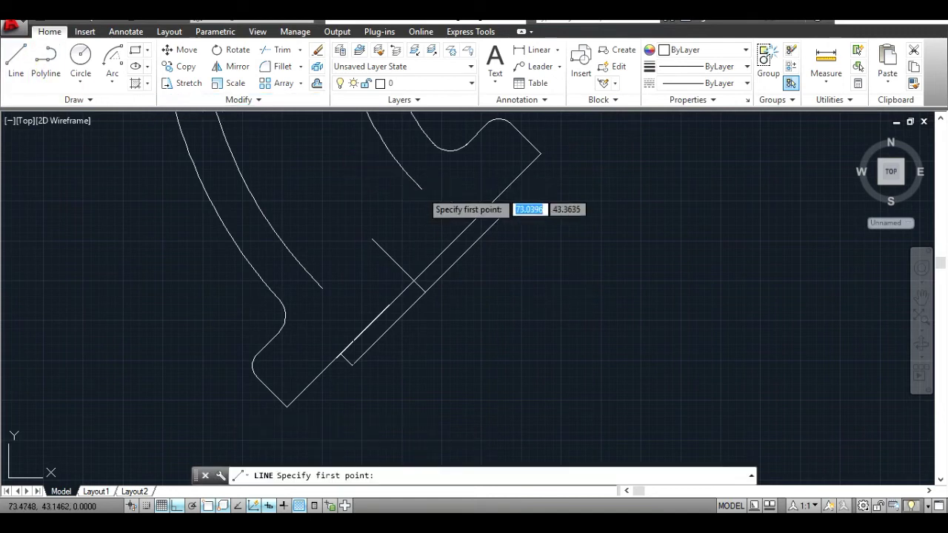
{"action": "left_click", "coordinate": [423, 190]}
{"action": "left_click", "coordinate": [475, 242]}
{"action": "key", "text": "Return"}
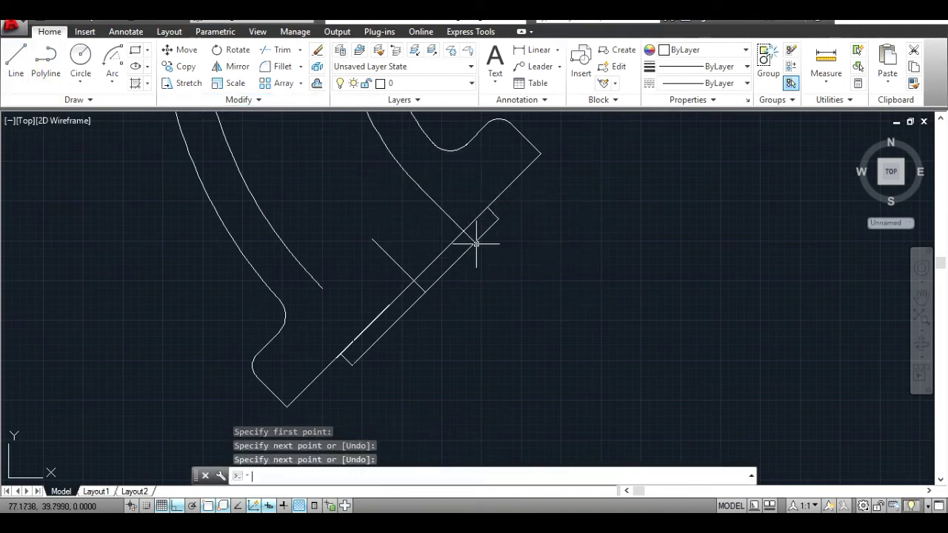
Delete the unfinished line and two stray diagonal lines
{"action": "left_click", "coordinate": [16, 59]}
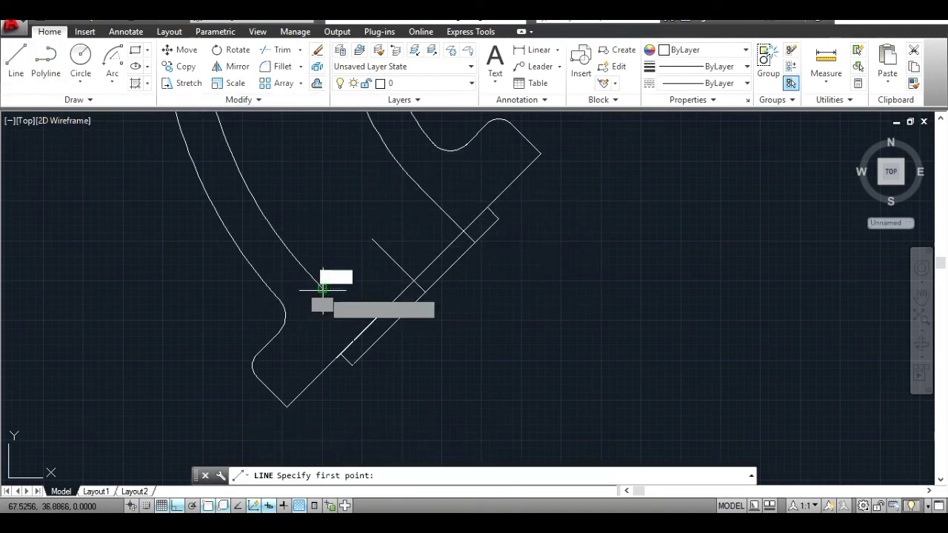
{"action": "left_click", "coordinate": [375, 341]}
{"action": "key", "text": "Return"}
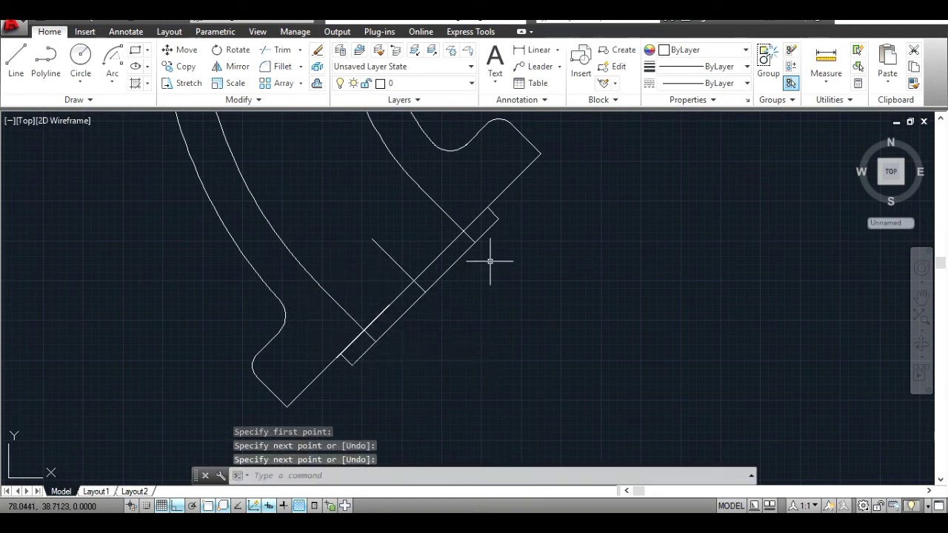
{"action": "key", "text": "Delete"}
{"action": "left_click", "coordinate": [380, 307]}
{"action": "key", "text": "Delete"}
{"action": "left_click", "coordinate": [434, 261]}
{"action": "key", "text": "Delete"}
Join the two curve ends with a straight line
{"action": "left_click", "coordinate": [16, 59]}
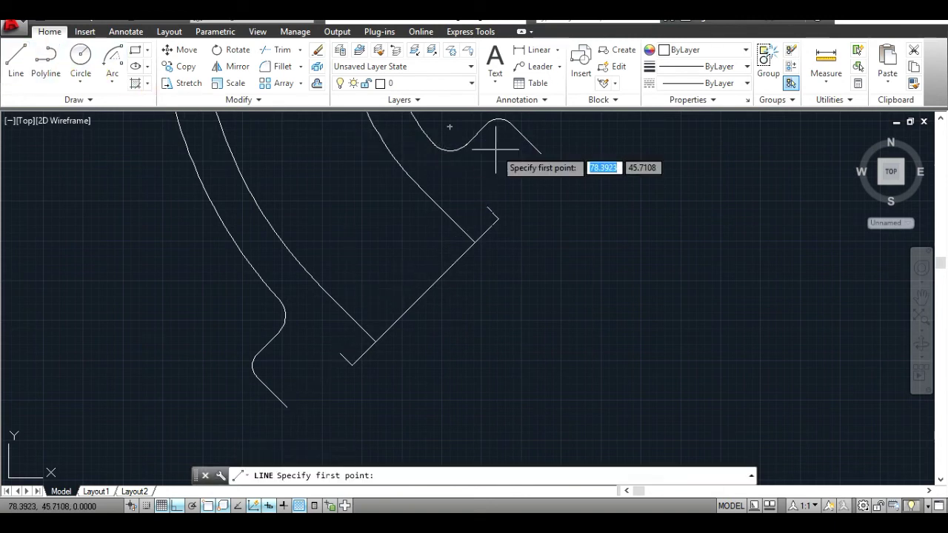
{"action": "left_click", "coordinate": [540, 153]}
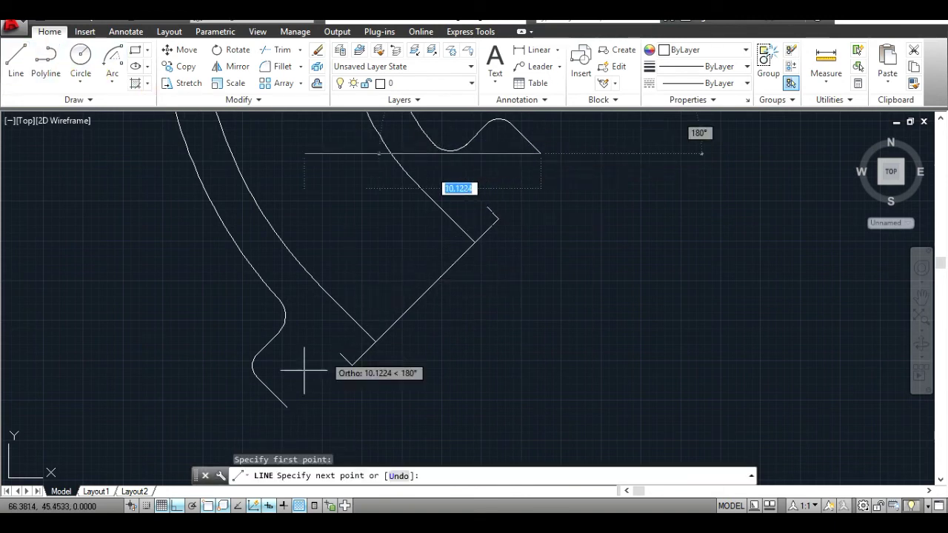
{"action": "left_click", "coordinate": [286, 407]}
{"action": "key", "text": "Return"}
Trim the short overhanging end and leftover diagonal segment against all objects
{"action": "key", "text": "ctrl+a"}
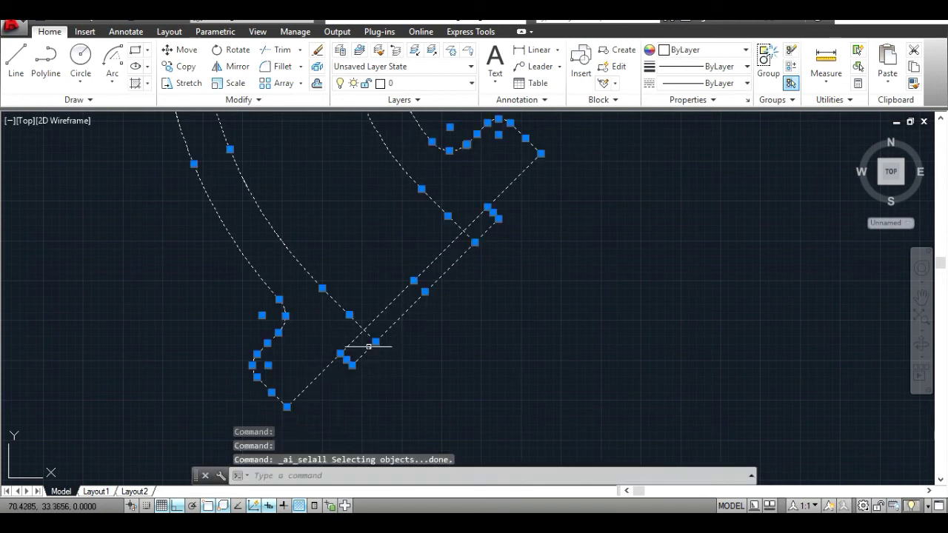
{"action": "left_click", "coordinate": [284, 55]}
{"action": "left_click", "coordinate": [370, 336]}
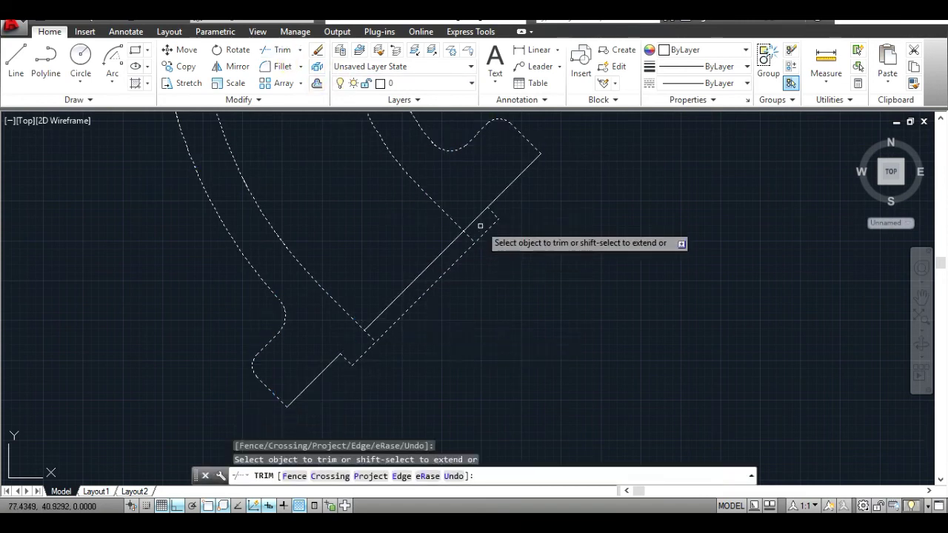
{"action": "left_click", "coordinate": [444, 251]}
{"action": "key", "text": "Return"}
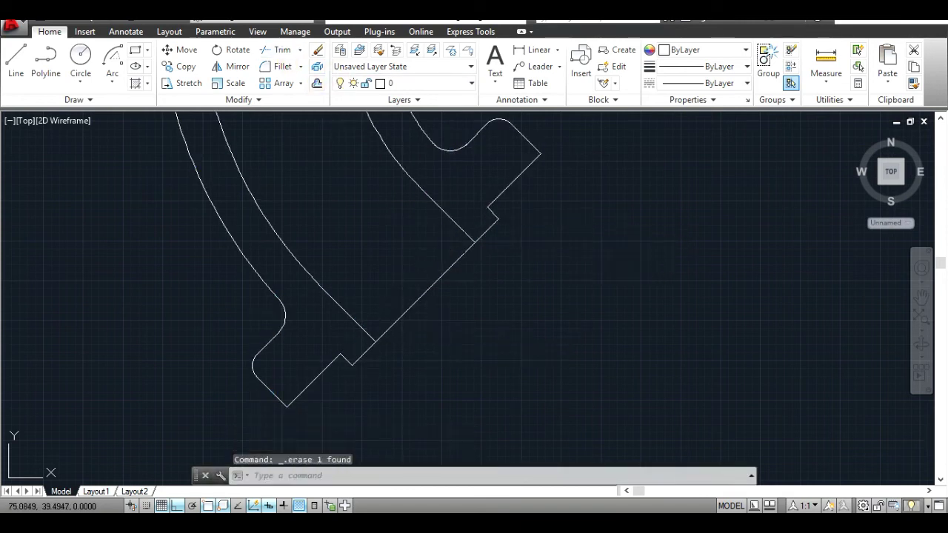
{"action": "left_click", "coordinate": [922, 293]}
{"action": "left_click_drag", "start_coordinate": [659, 229], "coordinate": [652, 241]}
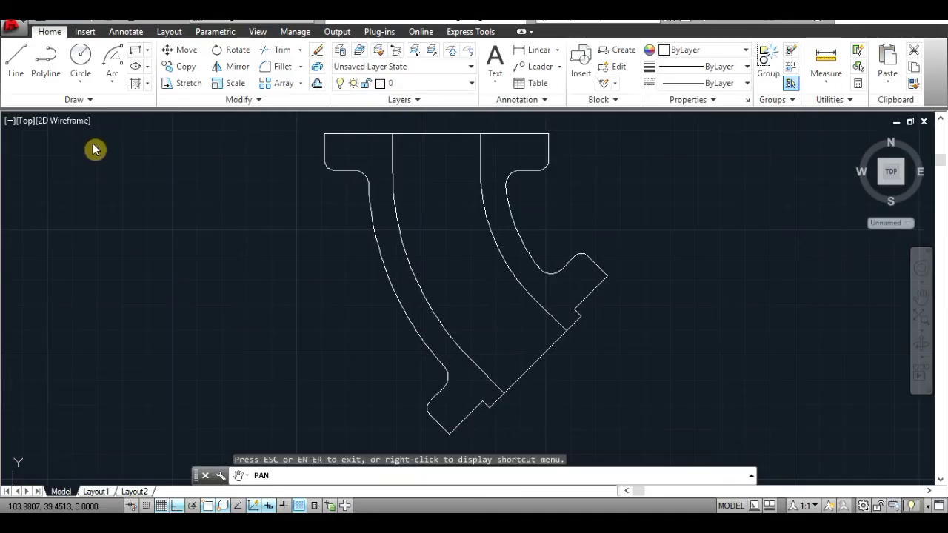
Hatch the left and right wall regions with the USER pattern at 0.74 spacing
{"action": "left_click", "coordinate": [135, 83]}
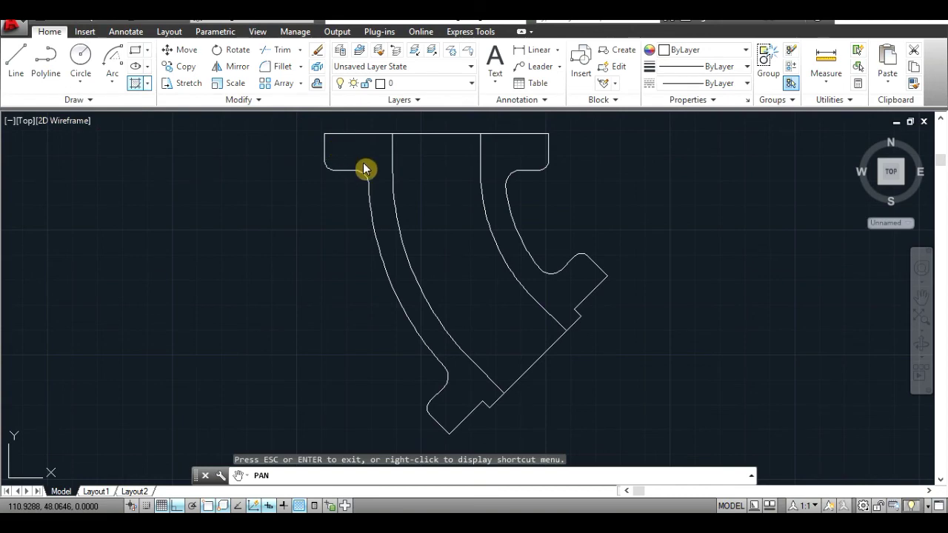
{"action": "left_click", "coordinate": [370, 208]}
{"action": "left_click", "coordinate": [497, 209]}
{"action": "key", "text": "Return"}
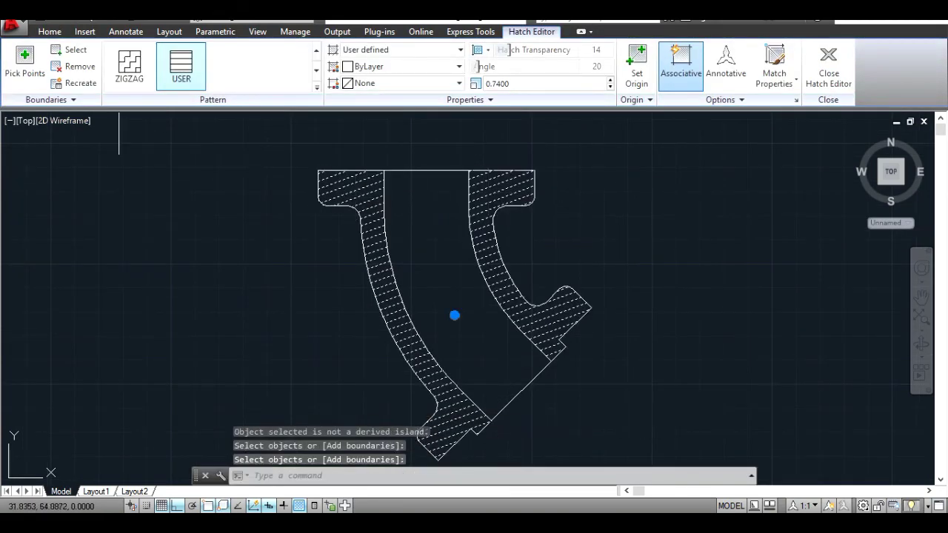
Remove a hatch boundary from the new hatch
{"action": "left_click", "coordinate": [74, 66]}
{"action": "left_click", "coordinate": [74, 66]}
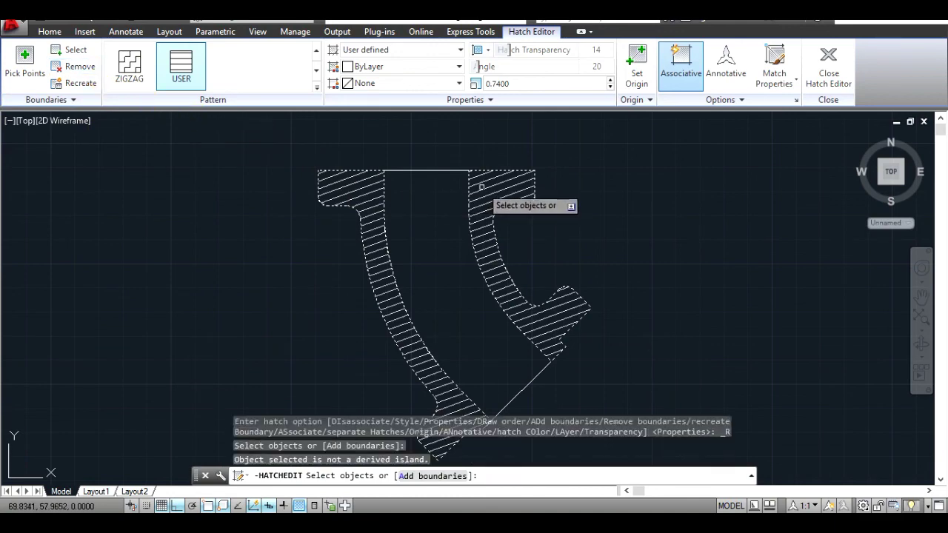
{"action": "left_click", "coordinate": [74, 66]}
{"action": "left_click", "coordinate": [74, 66]}
{"action": "left_click", "coordinate": [78, 66]}
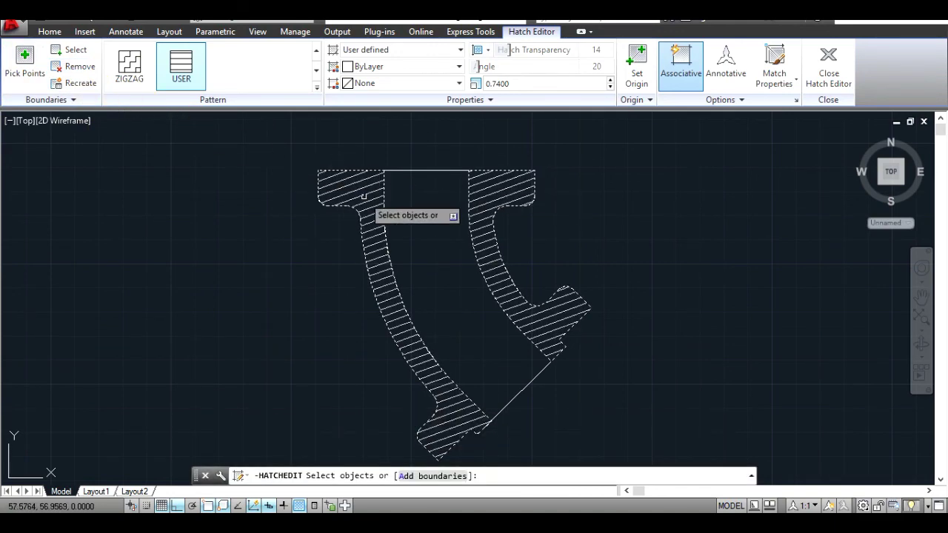
{"action": "left_click", "coordinate": [364, 197]}
{"action": "key", "text": "Return"}
{"action": "key", "text": "Return"}
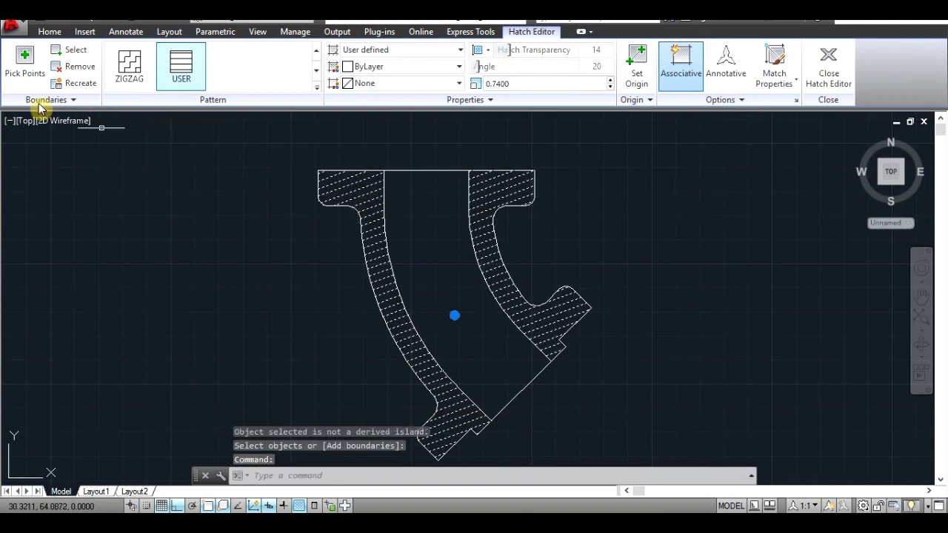
Remove two more hatched areas from the boundary set and close the Hatch Editor
{"action": "left_click", "coordinate": [72, 68]}
{"action": "left_click", "coordinate": [340, 195]}
{"action": "left_click", "coordinate": [481, 206]}
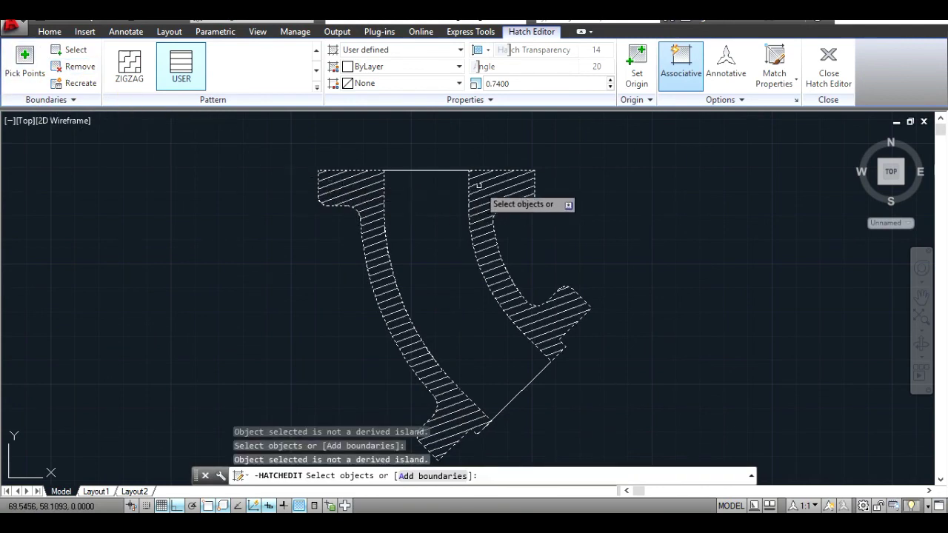
{"action": "key", "text": "Return"}
{"action": "left_click", "coordinate": [360, 194]}
{"action": "left_click", "coordinate": [360, 194]}
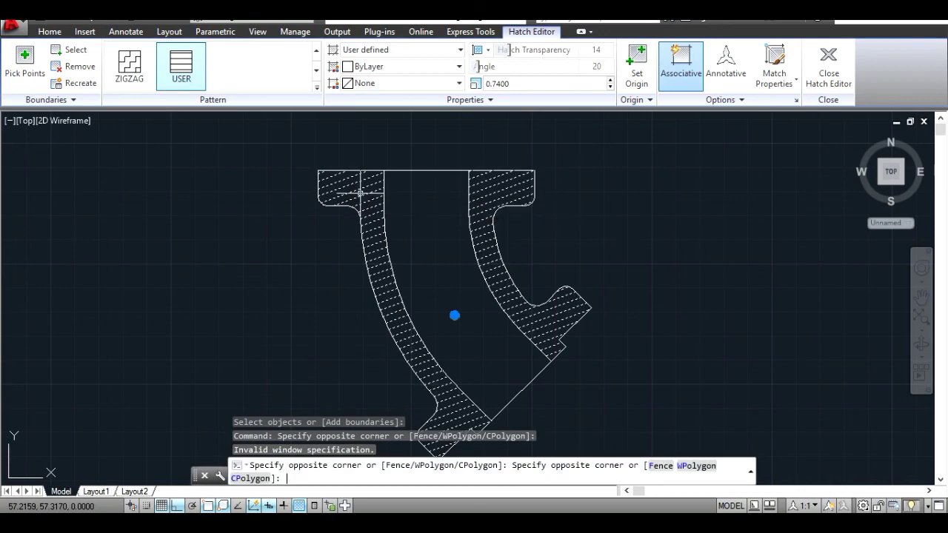
{"action": "key", "text": "Escape"}
{"action": "left_click", "coordinate": [828, 74]}
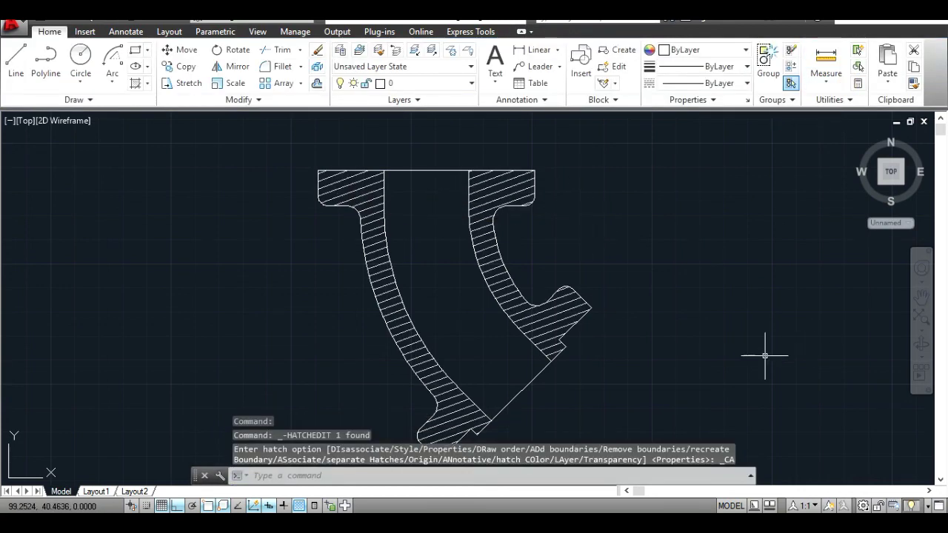
{"action": "left_click", "coordinate": [921, 297]}
{"action": "left_click_drag", "start_coordinate": [764, 315], "coordinate": [760, 293]}
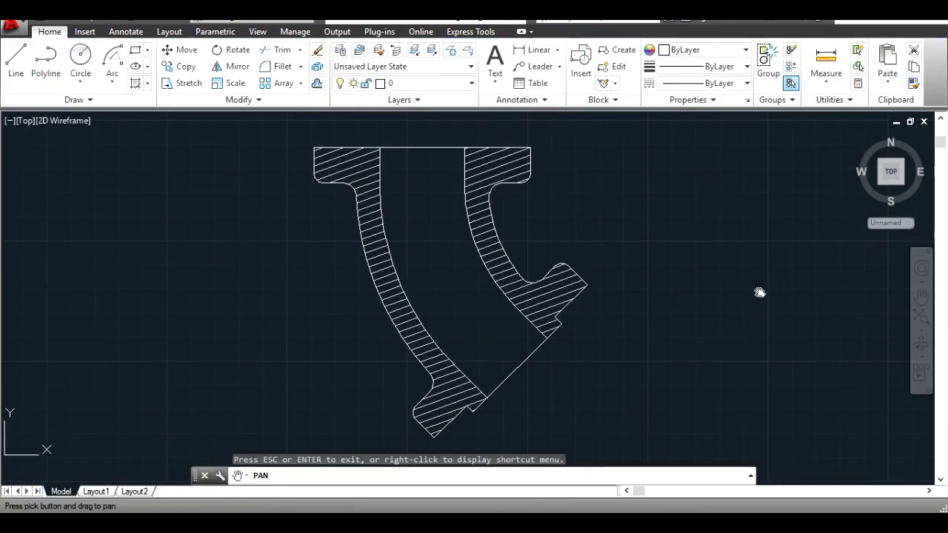